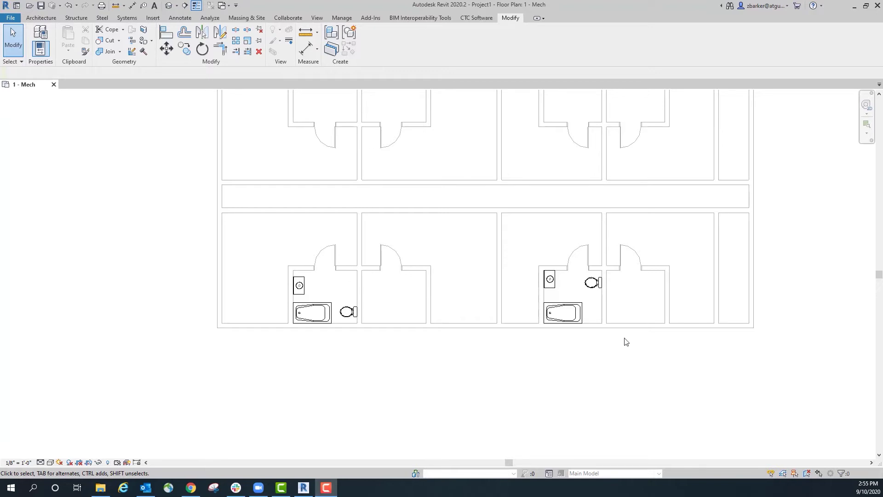
Examine the floor plan's bathrooms, checking the grouped fixtures in the lower-left bathroom against the loose fixtures in the other furnished one
{"action": "middle_click_drag", "start_coordinate": [494, 370], "coordinate": [462, 429]}
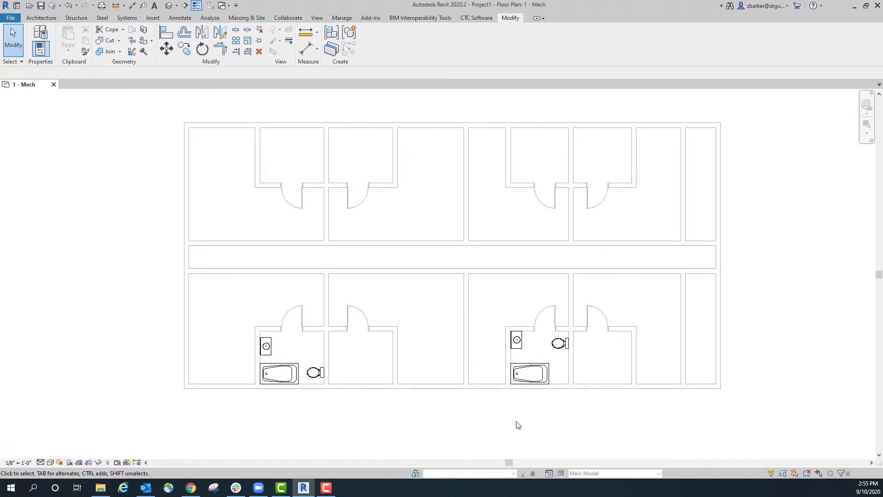
{"action": "middle_click_drag", "start_coordinate": [518, 428], "coordinate": [480, 408]}
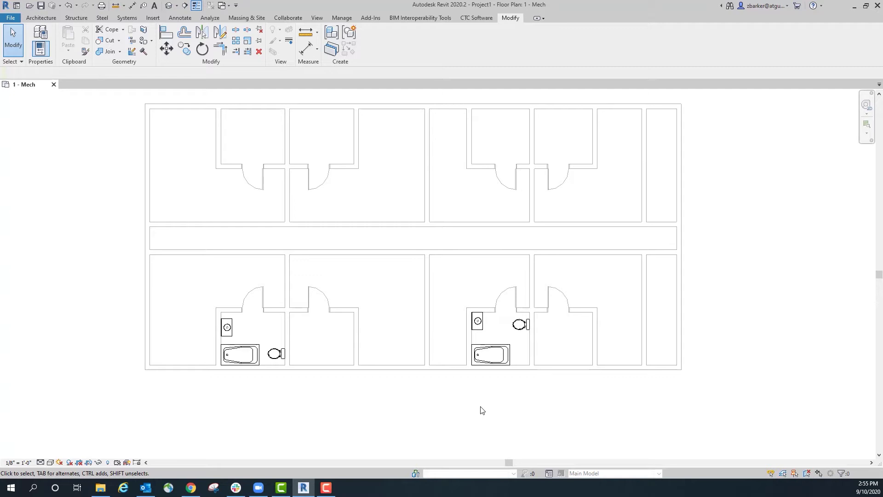
{"action": "middle_click_drag", "start_coordinate": [308, 386], "coordinate": [336, 392]}
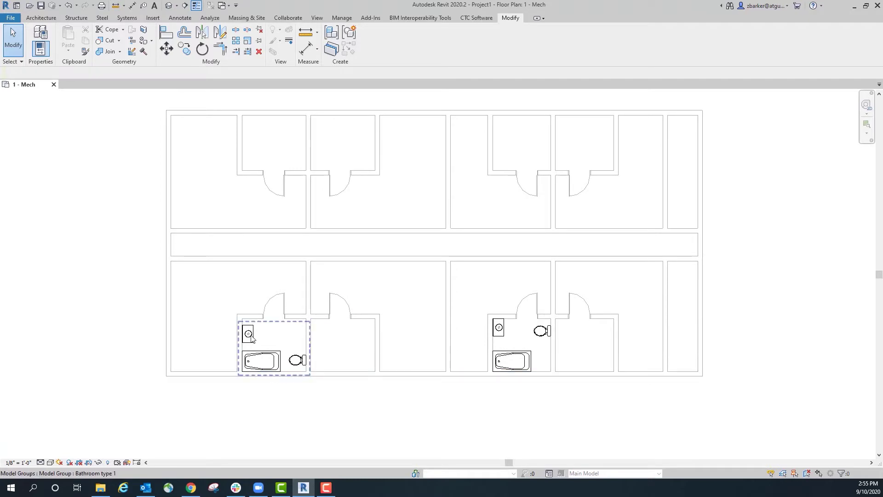
{"action": "middle_click_drag", "start_coordinate": [343, 420], "coordinate": [381, 436]}
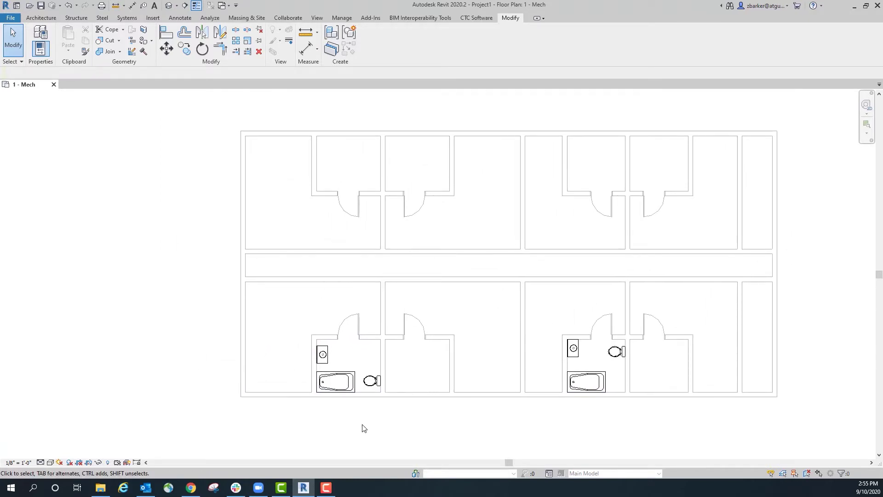
{"action": "scroll", "coordinate": [374, 424], "scroll_direction": "up", "scroll_amount": 3}
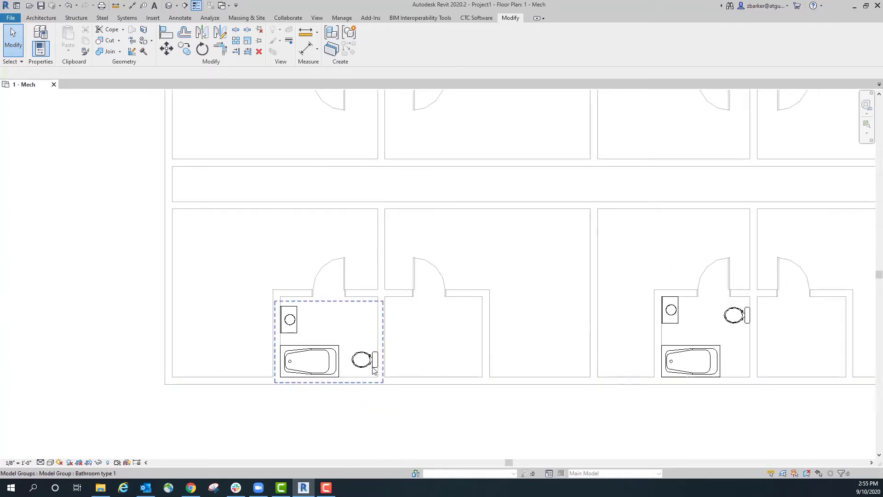
{"action": "scroll", "coordinate": [517, 353], "scroll_direction": "down", "scroll_amount": 2}
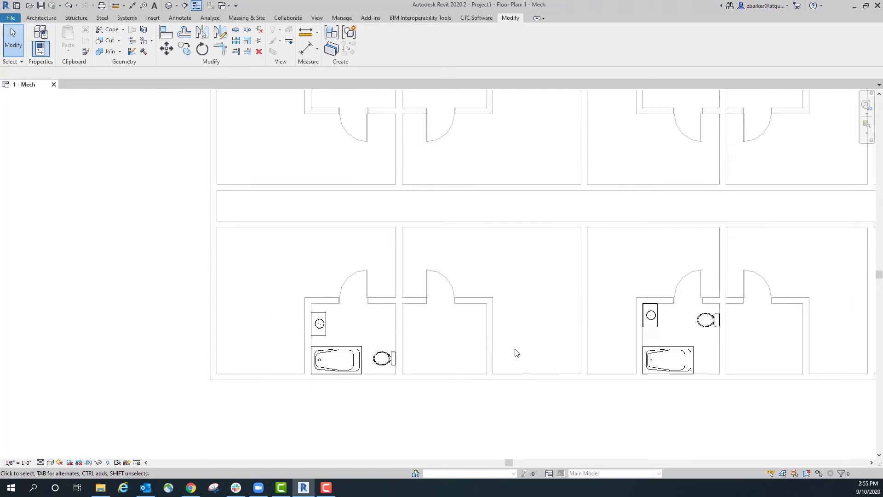
{"action": "middle_click_drag", "start_coordinate": [371, 130], "coordinate": [401, 210]}
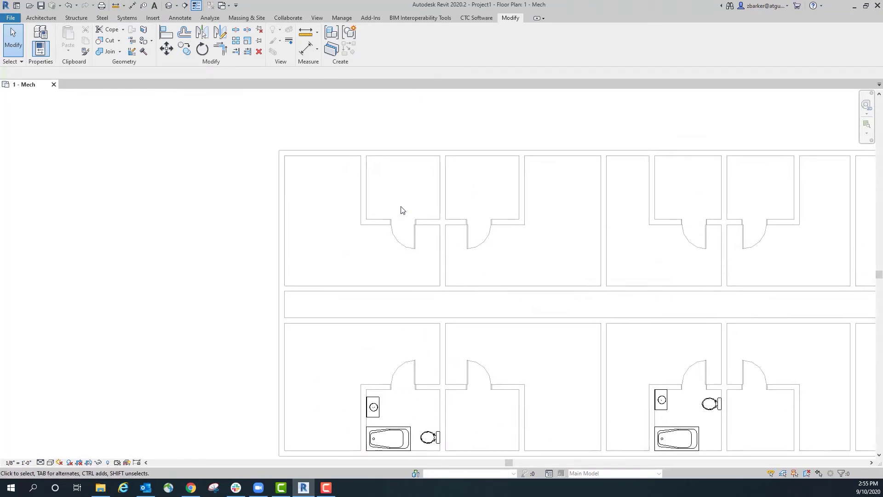
{"action": "middle_click_drag", "start_coordinate": [506, 337], "coordinate": [482, 298]}
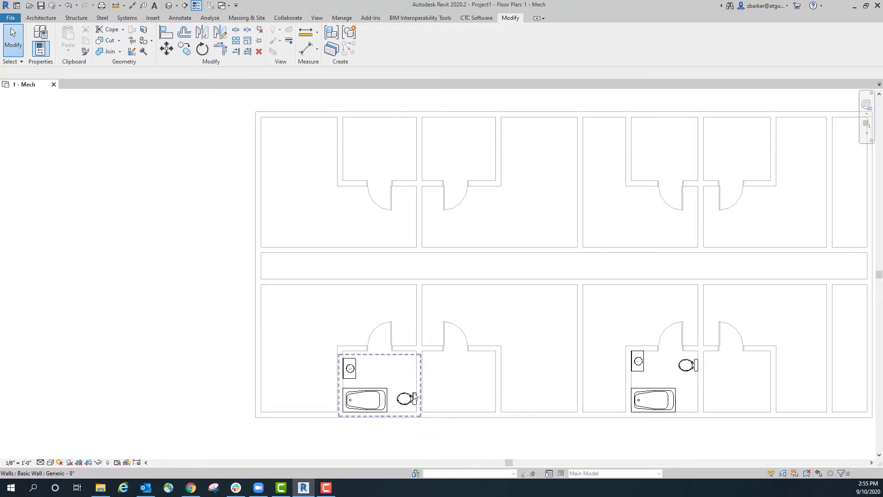
{"action": "middle_click_drag", "start_coordinate": [451, 274], "coordinate": [258, 262]}
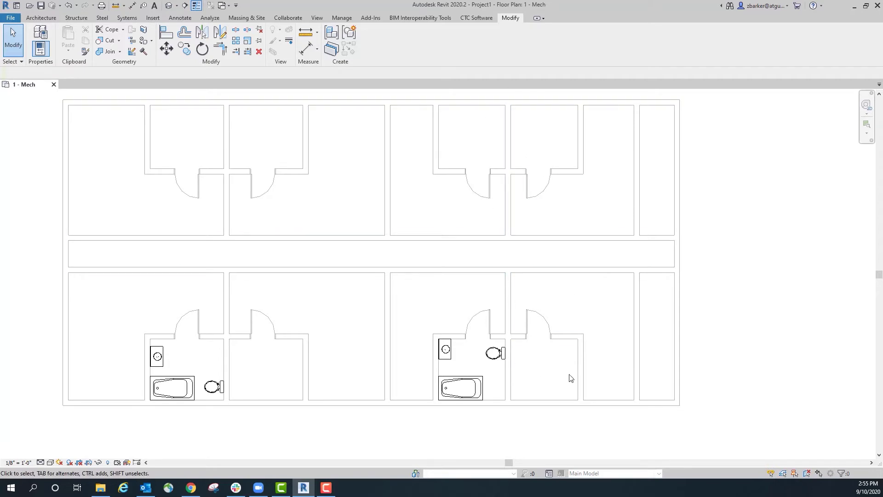
{"action": "middle_click_drag", "start_coordinate": [419, 383], "coordinate": [511, 325]}
{"action": "middle_click_drag", "start_coordinate": [462, 387], "coordinate": [549, 422]}
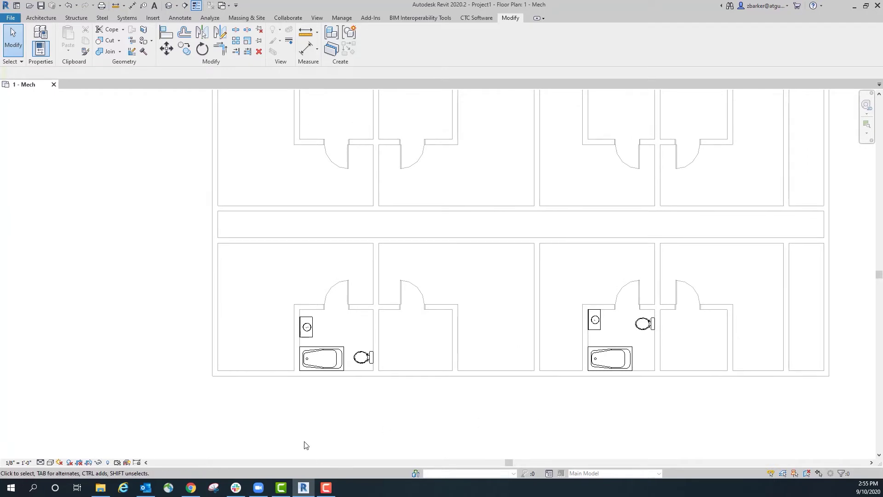
{"action": "left_click", "coordinate": [343, 368]}
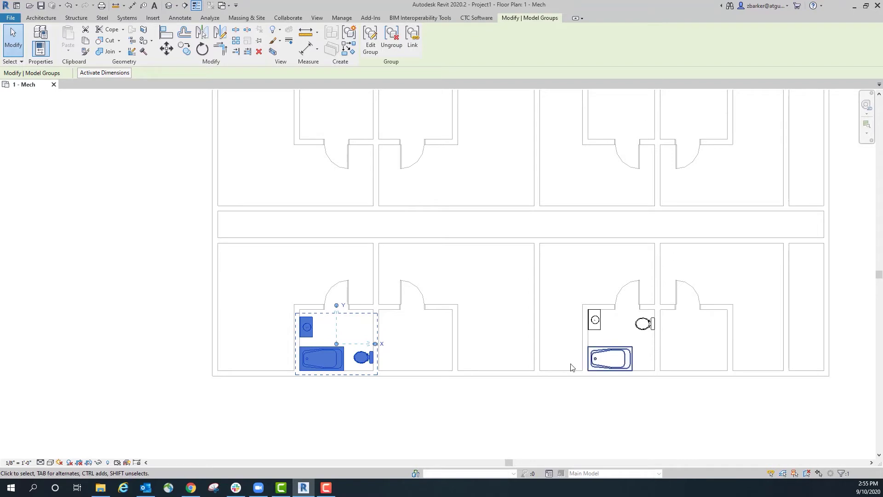
{"action": "middle_click_drag", "start_coordinate": [458, 394], "coordinate": [309, 412]}
{"action": "left_click", "coordinate": [407, 406]}
{"action": "middle_click_drag", "start_coordinate": [409, 407], "coordinate": [447, 360]}
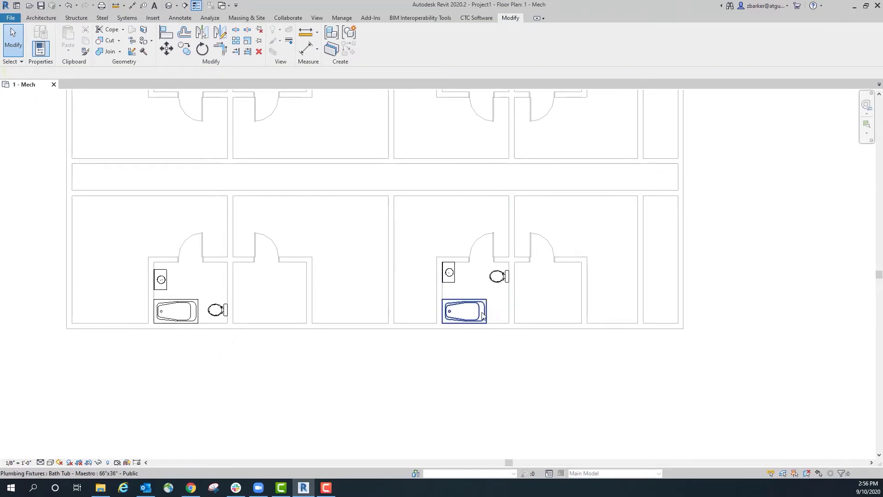
Group the toilet, bathtub and vanity of the second furnished bathroom into a model group named "Bathroom Type2"
{"action": "left_click", "coordinate": [467, 311]}
{"action": "left_click", "coordinate": [448, 272]}
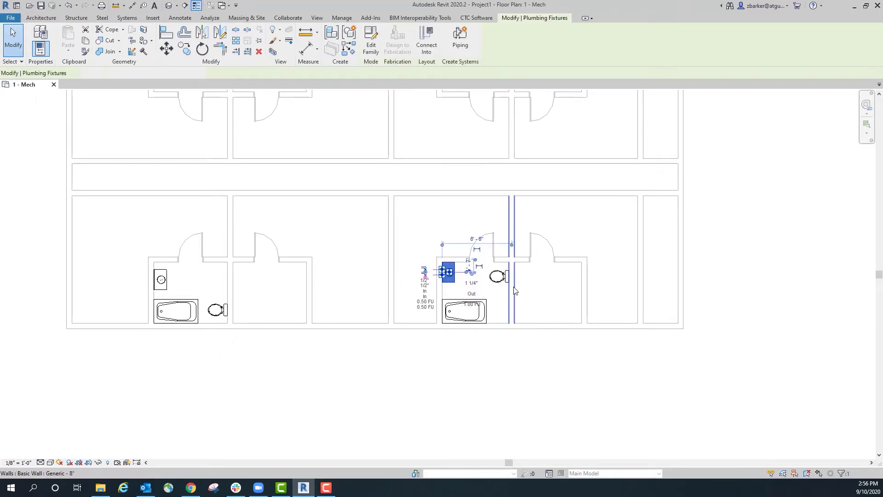
{"action": "left_click", "coordinate": [498, 278]}
{"action": "scroll", "coordinate": [461, 317], "scroll_direction": "up", "scroll_amount": 2}
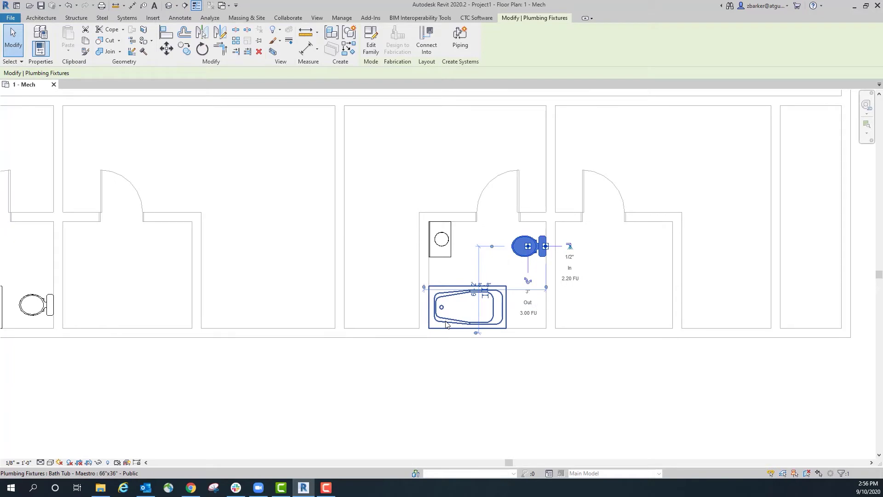
{"action": "left_click", "coordinate": [457, 320], "text": "ctrl"}
{"action": "left_click", "coordinate": [448, 252], "text": "ctrl"}
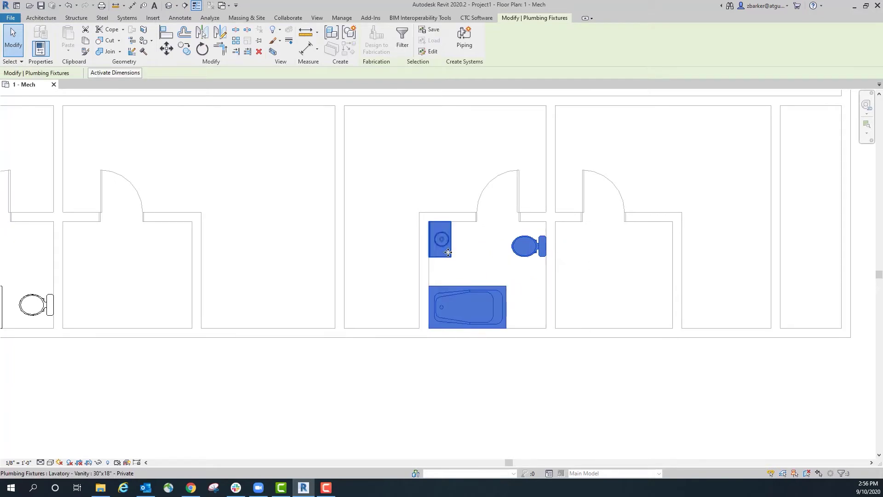
{"action": "left_click", "coordinate": [350, 36]}
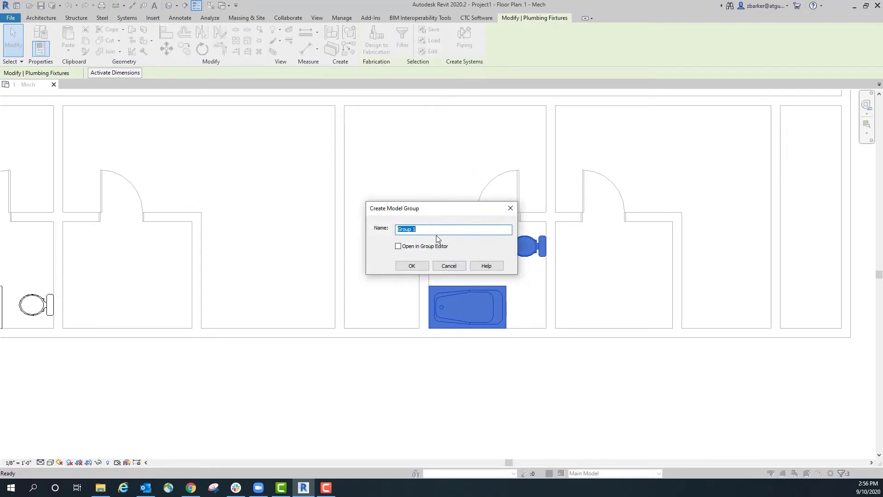
{"action": "type", "text": "Bathroom Type2"}
{"action": "left_click", "coordinate": [406, 267]}
Select the lower-left bathroom group and display the Project Browser alongside the plan
{"action": "scroll", "coordinate": [458, 327], "scroll_direction": "down", "scroll_amount": 2}
{"action": "middle_click_drag", "start_coordinate": [478, 314], "coordinate": [539, 257]}
{"action": "middle_click_drag", "start_coordinate": [550, 304], "coordinate": [564, 390]}
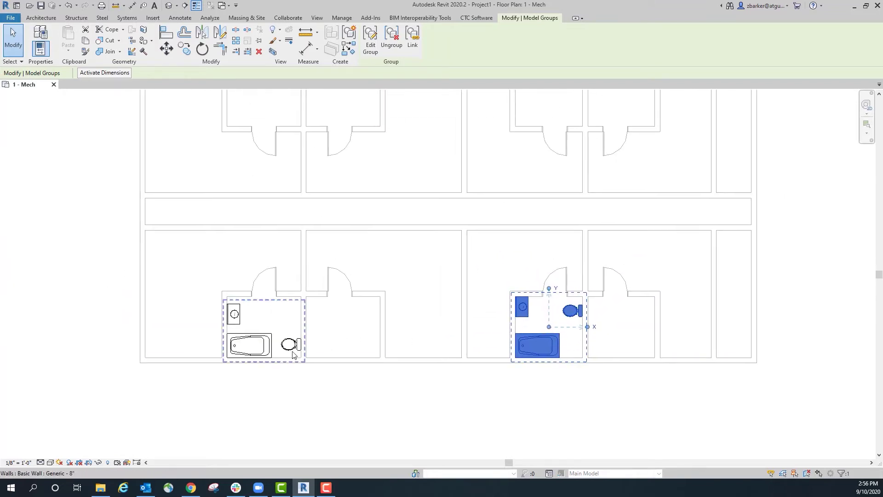
{"action": "left_click", "coordinate": [277, 350]}
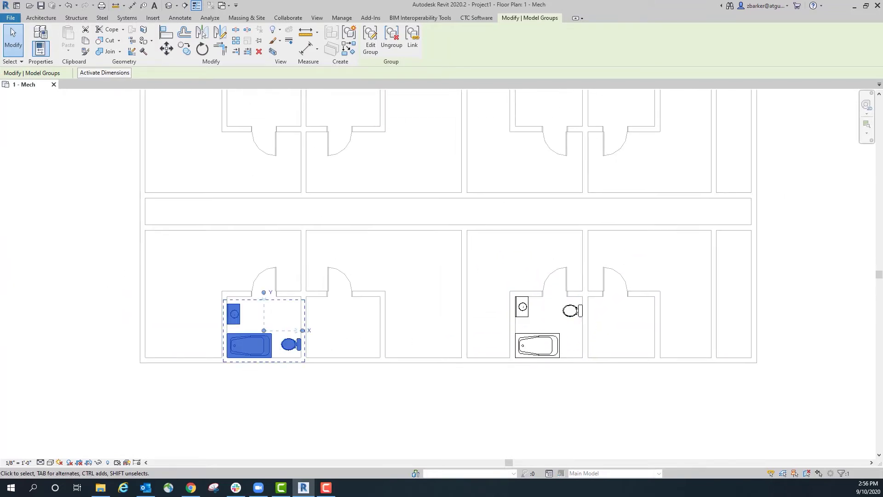
{"action": "left_click_drag", "start_coordinate": [0, 28], "coordinate": [120, 88]}
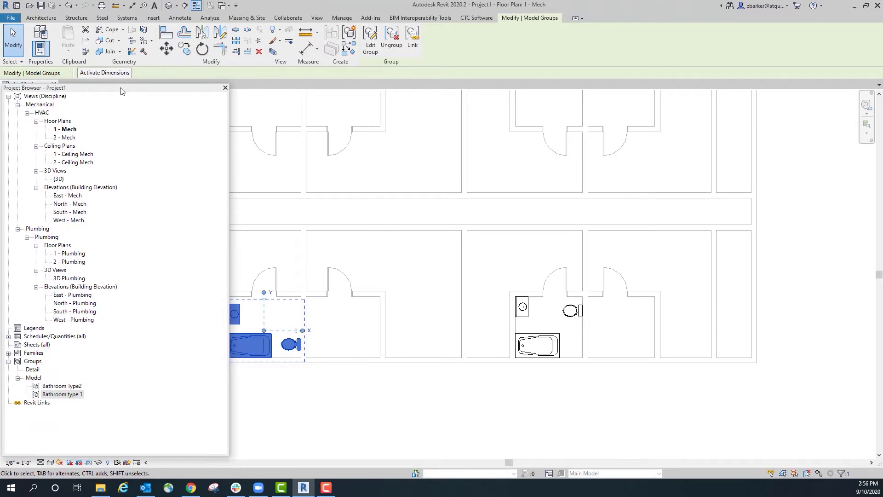
{"action": "middle_click_drag", "start_coordinate": [412, 230], "coordinate": [552, 262]}
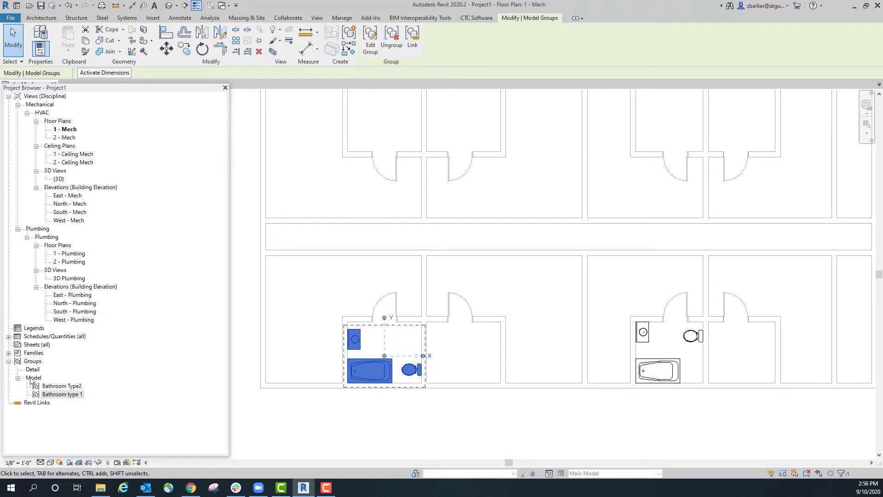
Review the Bathroom Type2 and Bathroom type 1 entries among the project's model groups
{"action": "left_click", "coordinate": [59, 387]}
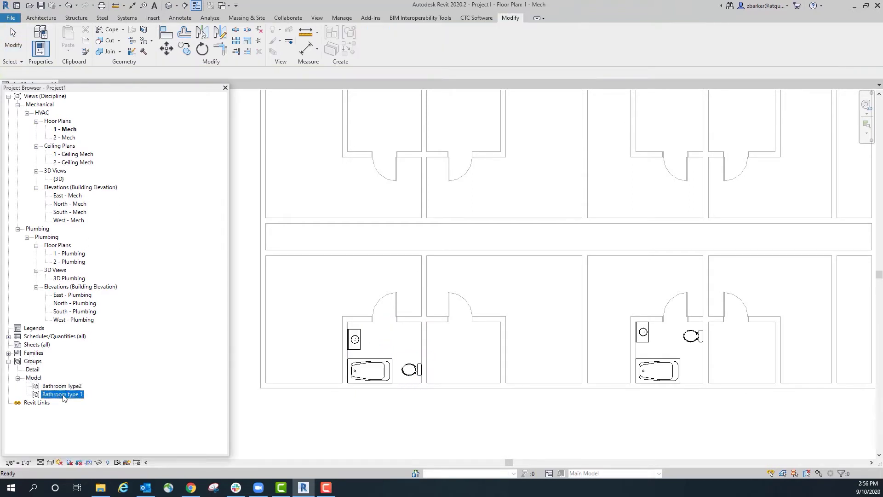
{"action": "left_click", "coordinate": [62, 387]}
{"action": "left_click", "coordinate": [382, 382]}
{"action": "left_click", "coordinate": [357, 418]}
{"action": "middle_click_drag", "start_coordinate": [366, 427], "coordinate": [372, 427]}
{"action": "scroll", "coordinate": [372, 427], "scroll_direction": "down", "scroll_amount": 1}
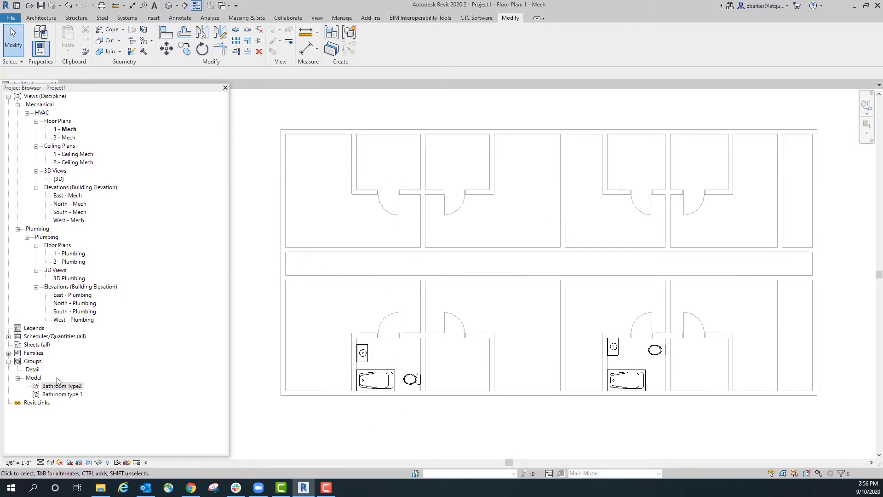
{"action": "left_click", "coordinate": [58, 395]}
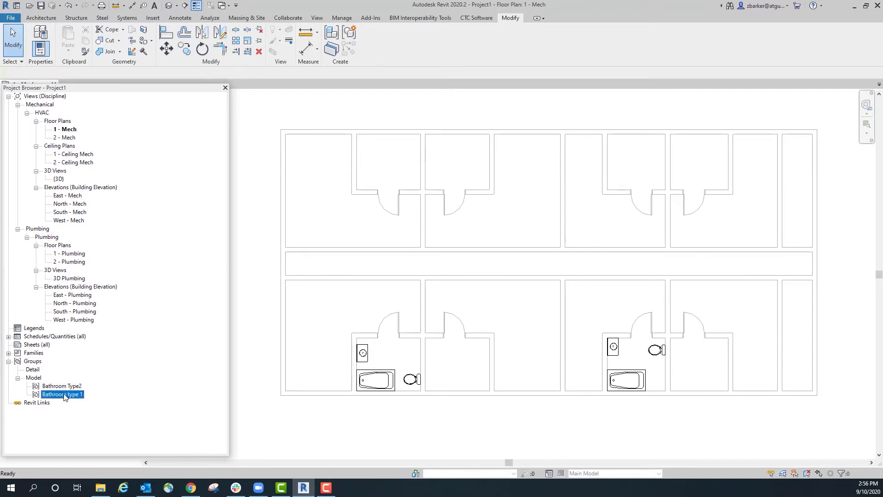
{"action": "left_click", "coordinate": [393, 376]}
{"action": "left_click_drag", "start_coordinate": [394, 374], "coordinate": [459, 422]}
{"action": "key", "text": "Escape"}
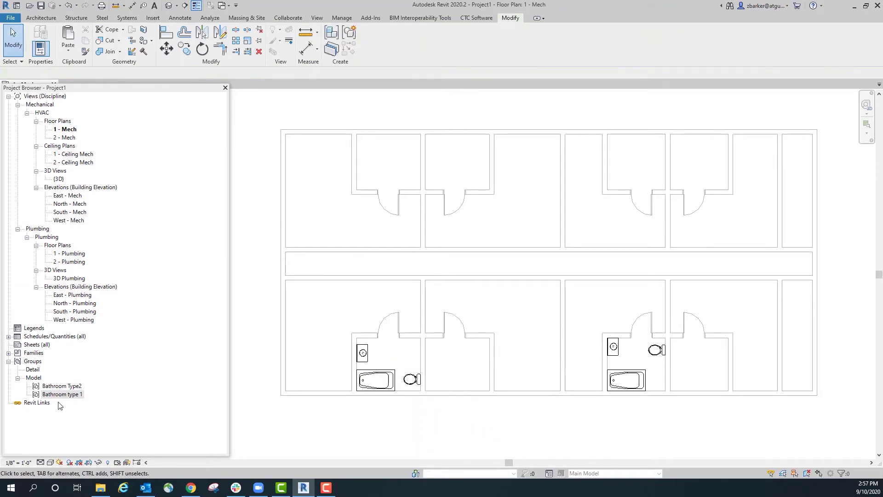
Place an instance of the Bathroom type 1 group in the empty area just below the building's lower wall
{"action": "left_click", "coordinate": [58, 395]}
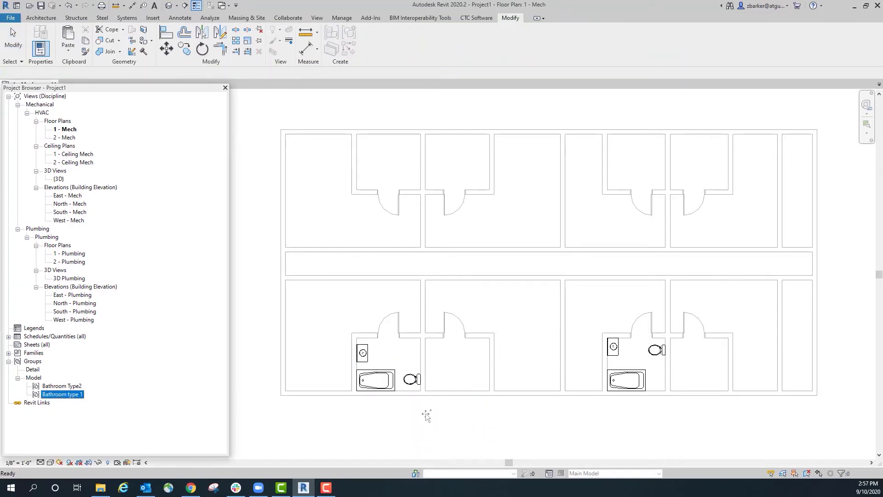
{"action": "left_click_drag", "start_coordinate": [461, 412], "coordinate": [457, 408]}
{"action": "left_click", "coordinate": [462, 426]}
{"action": "middle_click_drag", "start_coordinate": [557, 426], "coordinate": [501, 391]}
{"action": "key", "text": "Escape"}
{"action": "key", "text": "Escape"}
{"action": "middle_click_drag", "start_coordinate": [427, 396], "coordinate": [408, 299]}
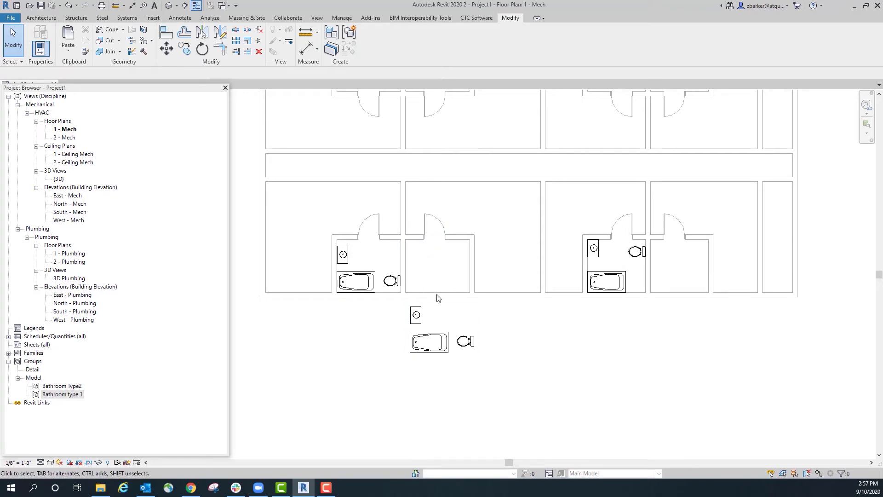
Mirror a copy of the placed group about a drawn vertical axis at its bathtub's right end, and shift the original left, clear of the copy
{"action": "left_click", "coordinate": [202, 32]}
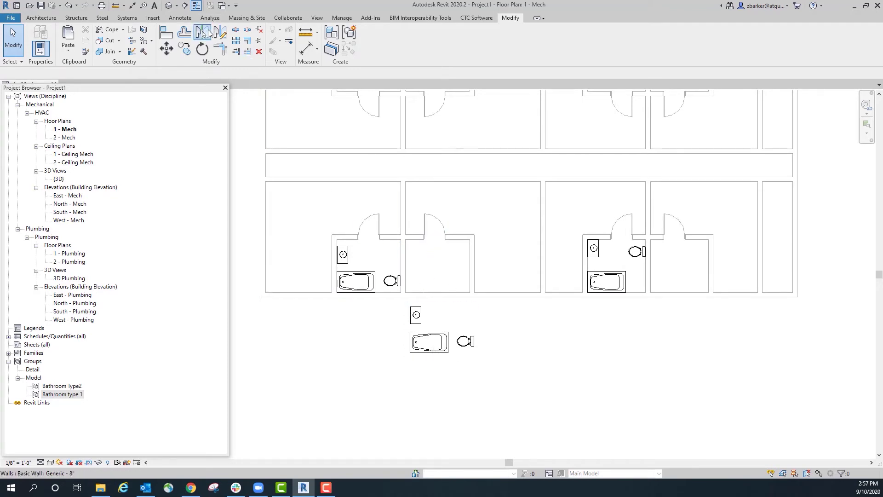
{"action": "left_click", "coordinate": [220, 32]}
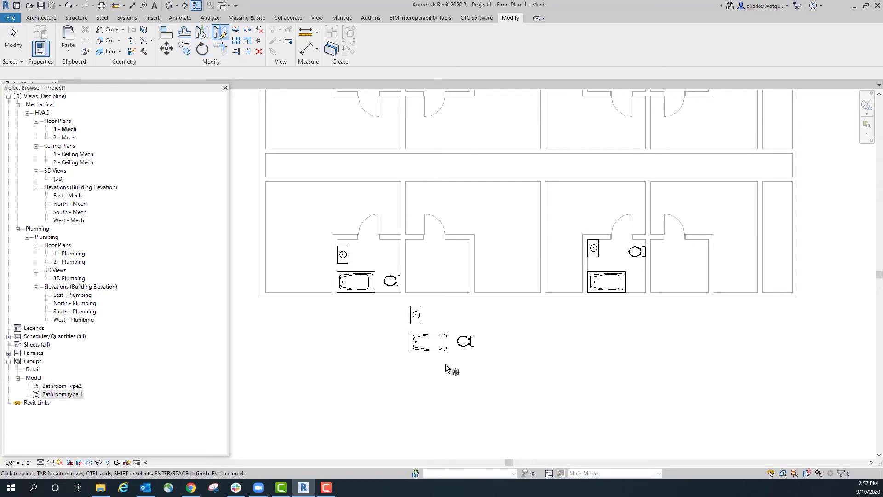
{"action": "left_click", "coordinate": [451, 369]}
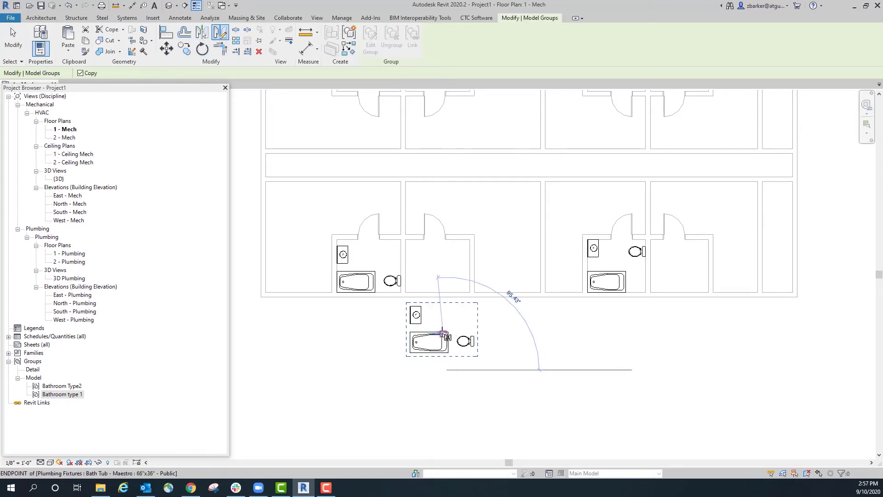
{"action": "left_click", "coordinate": [447, 320]}
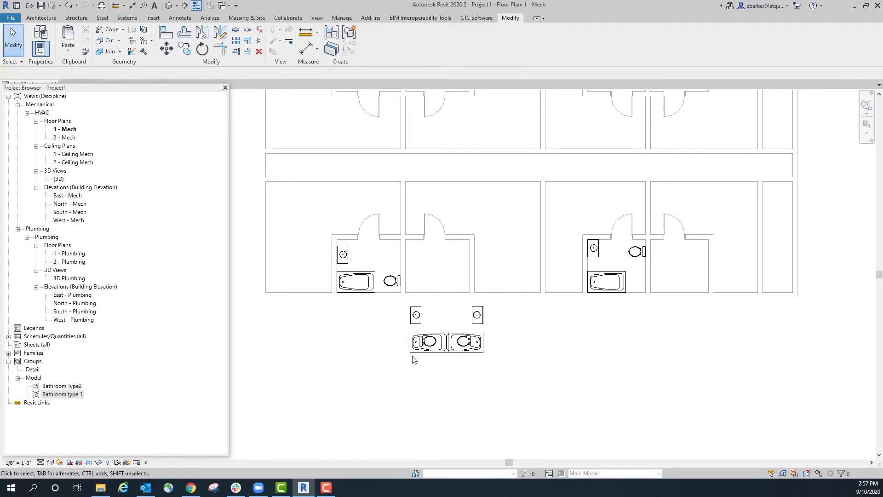
{"action": "left_click_drag", "start_coordinate": [413, 351], "coordinate": [330, 352]}
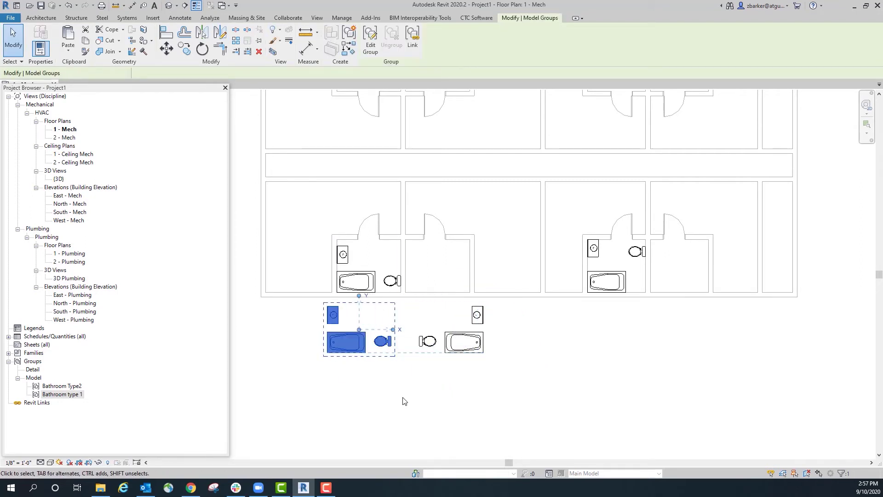
{"action": "left_click", "coordinate": [477, 397]}
Move the mirrored group into the empty bathroom adjoining the furnished lower-left one, aligning its corner with the room's lower-right wall corner
{"action": "left_click", "coordinate": [469, 353]}
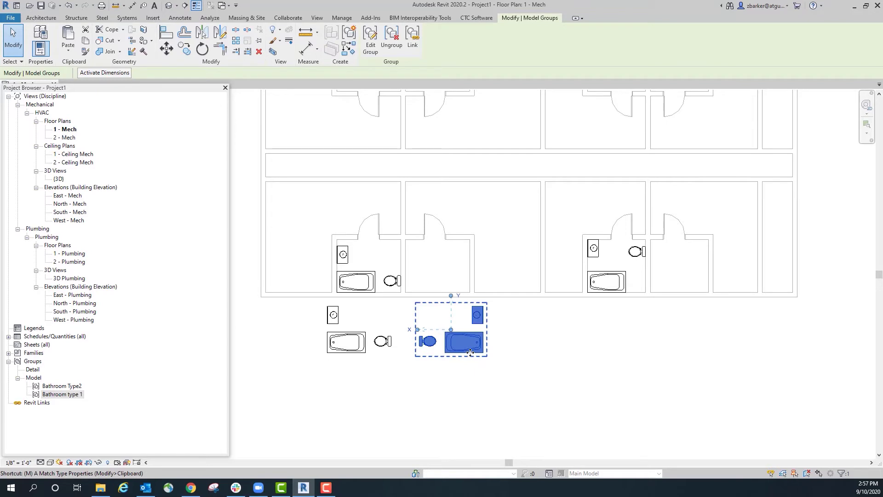
{"action": "key", "text": "m"}
{"action": "key", "text": "v"}
{"action": "scroll", "coordinate": [487, 358], "scroll_direction": "up", "scroll_amount": 2}
{"action": "left_click", "coordinate": [487, 356]}
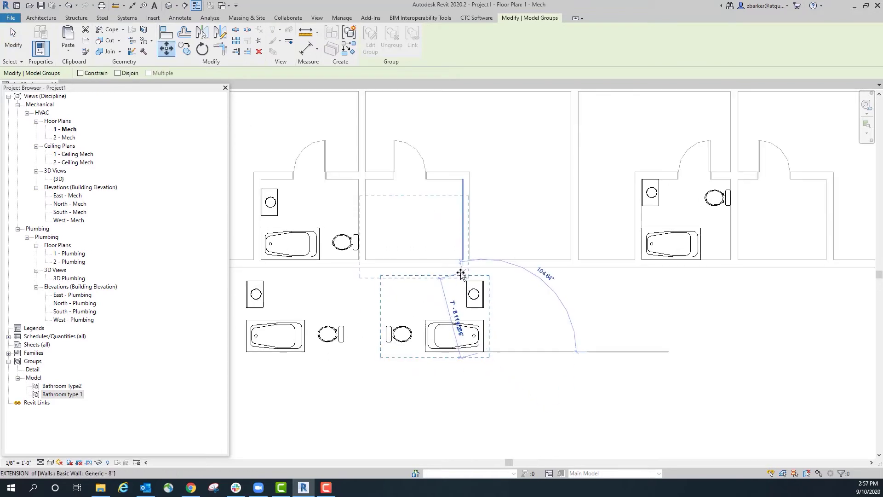
{"action": "left_click", "coordinate": [472, 271]}
{"action": "scroll", "coordinate": [489, 294], "scroll_direction": "down", "scroll_amount": 4}
{"action": "left_click", "coordinate": [459, 325]}
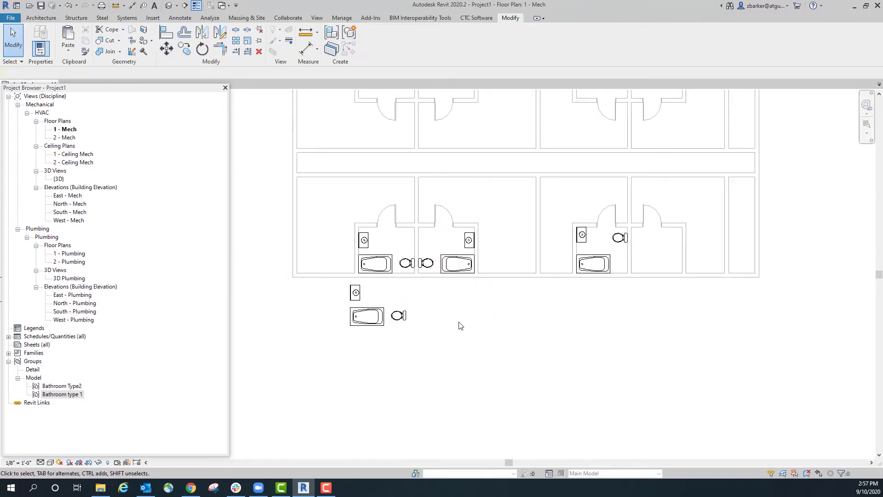
Flip the spare bathroom group below the building about a drawn horizontal axis without keeping a copy, so its bathtub faces the building
{"action": "middle_click_drag", "start_coordinate": [459, 326], "coordinate": [470, 373]}
{"action": "left_click", "coordinate": [390, 371]}
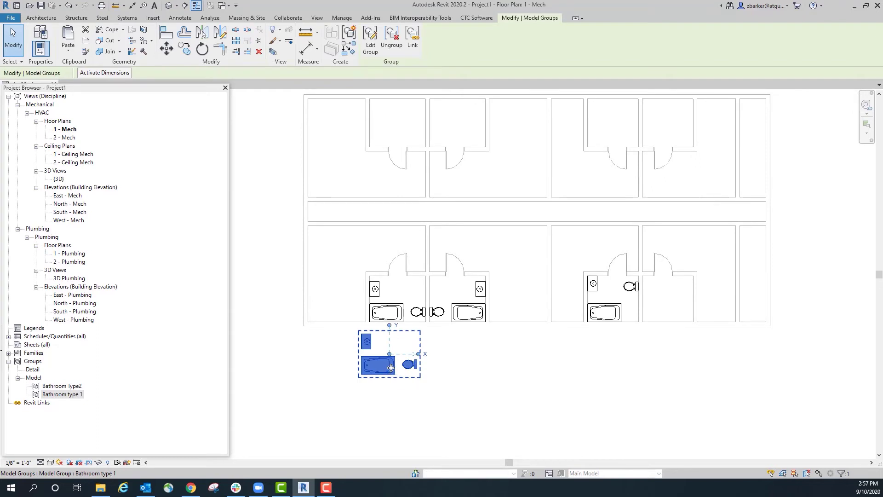
{"action": "left_click", "coordinate": [222, 33]}
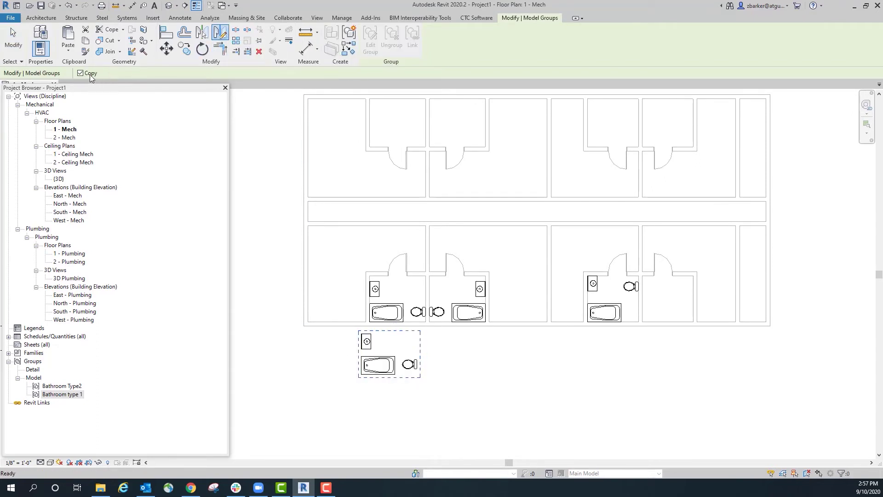
{"action": "left_click", "coordinate": [430, 354]}
{"action": "left_click", "coordinate": [339, 355]}
{"action": "key", "text": "Escape"}
Move the flipped group into the upper-left bathroom, aligning its bathtub corner with the room's upper-left inner wall corner
{"action": "left_click", "coordinate": [370, 358]}
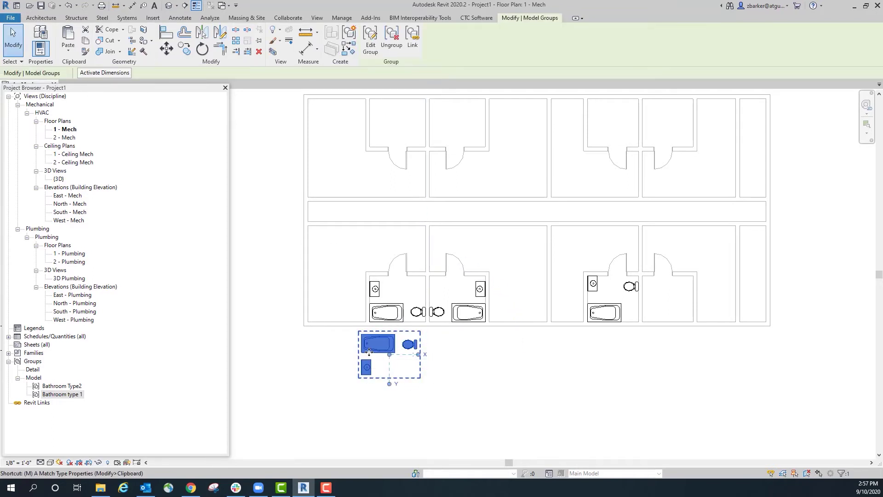
{"action": "key", "text": "m"}
{"action": "key", "text": "v"}
{"action": "left_click", "coordinate": [362, 334]}
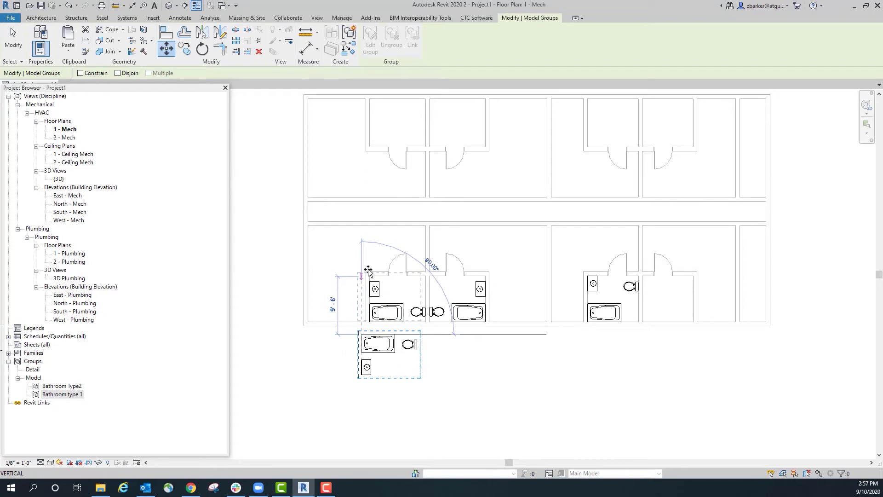
{"action": "middle_click_drag", "start_coordinate": [365, 221], "coordinate": [392, 337]}
{"action": "left_click", "coordinate": [398, 217]}
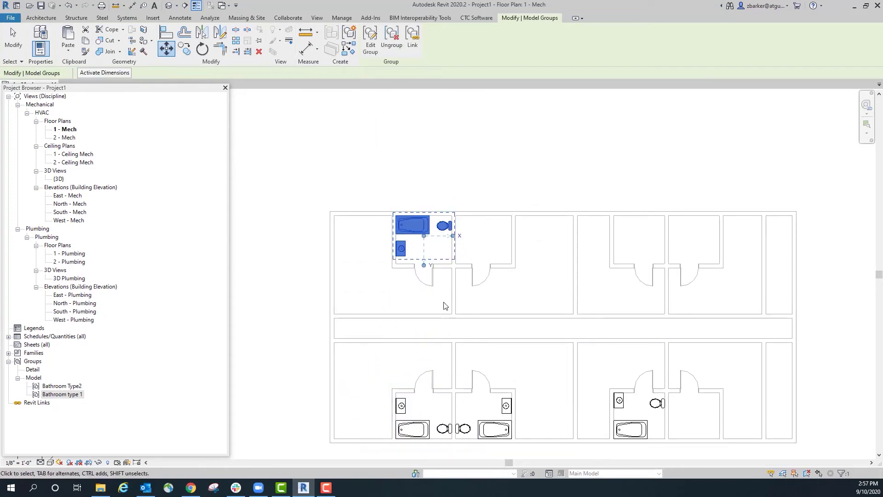
{"action": "key", "text": "Escape"}
Mirror a copy of the upper-left bathroom group about the shared partition wall into the adjoining upper bathroom
{"action": "left_click", "coordinate": [413, 235]}
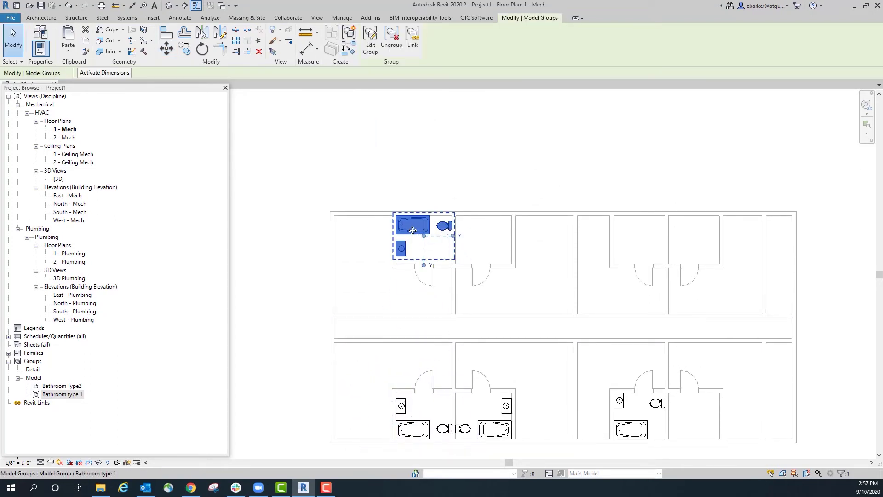
{"action": "left_click", "coordinate": [220, 32]}
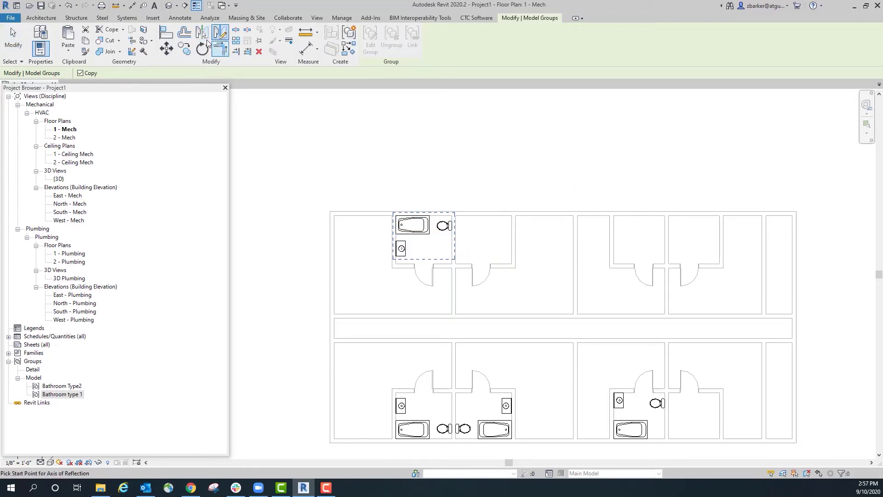
{"action": "left_click", "coordinate": [454, 216]}
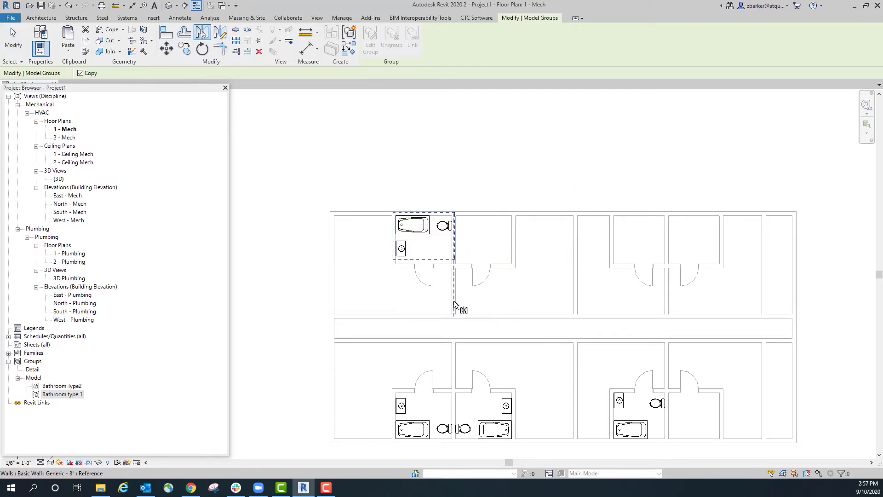
{"action": "left_click", "coordinate": [453, 299]}
{"action": "left_click", "coordinate": [528, 179]}
{"action": "scroll", "coordinate": [501, 207], "scroll_direction": "up", "scroll_amount": 2}
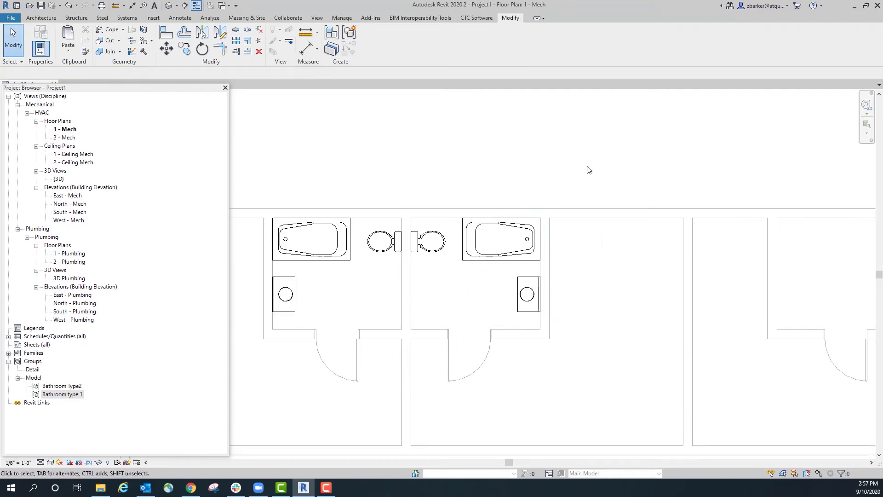
{"action": "scroll", "coordinate": [587, 188], "scroll_direction": "down", "scroll_amount": 1}
{"action": "scroll", "coordinate": [593, 300], "scroll_direction": "down", "scroll_amount": 4}
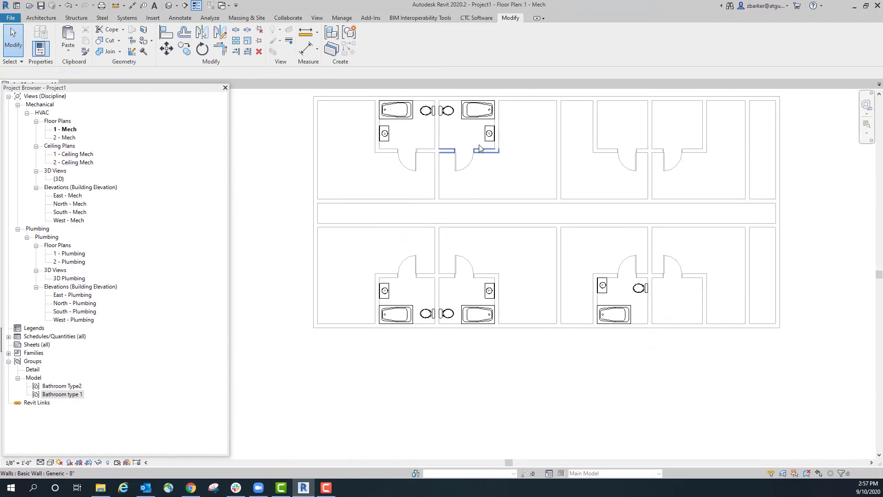
Mirror a copy of the lower-right Bathroom Type2 group about the partition wall into the empty bathroom beside it
{"action": "middle_click_drag", "start_coordinate": [491, 310], "coordinate": [375, 370]}
{"action": "left_click", "coordinate": [516, 411]}
{"action": "middle_click_drag", "start_coordinate": [516, 412], "coordinate": [443, 385]}
{"action": "scroll", "coordinate": [443, 386], "scroll_direction": "up", "scroll_amount": 1}
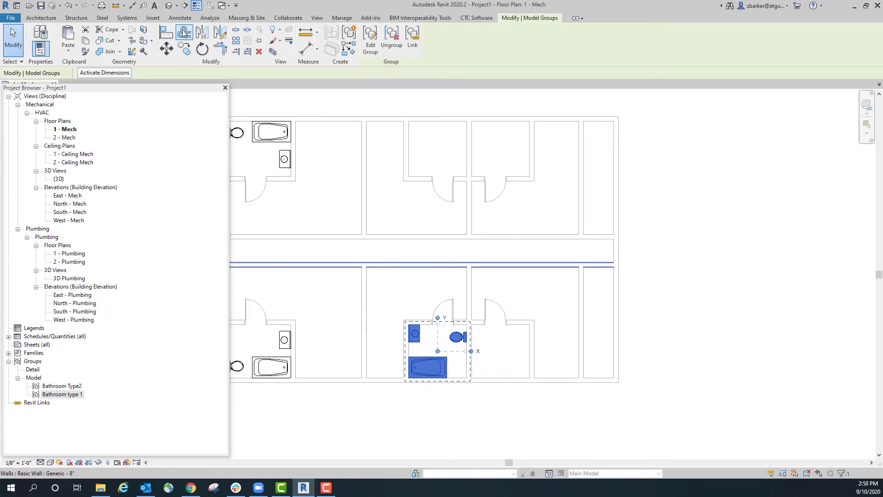
{"action": "left_click", "coordinate": [201, 34]}
{"action": "left_click", "coordinate": [467, 280]}
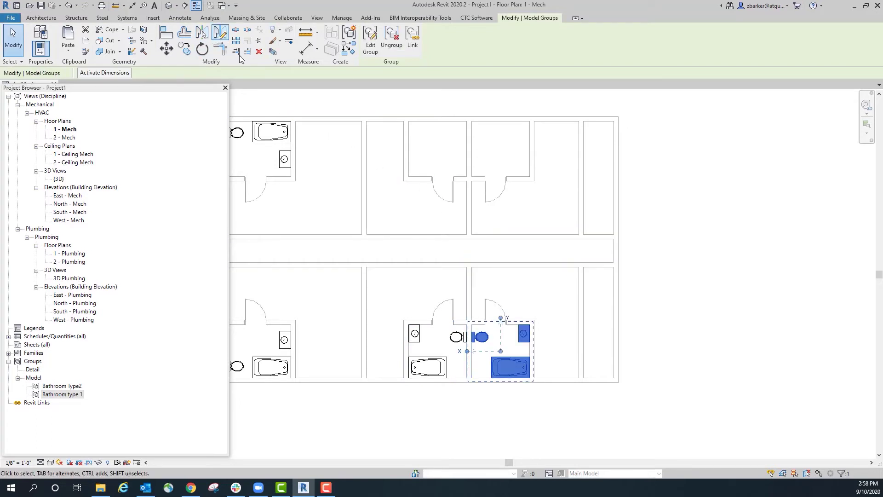
Mirror copies of both lower Bathroom Type2 groups about the corridor's upper wall toward the empty upper bathrooms
{"action": "left_click", "coordinate": [436, 365], "text": "ctrl"}
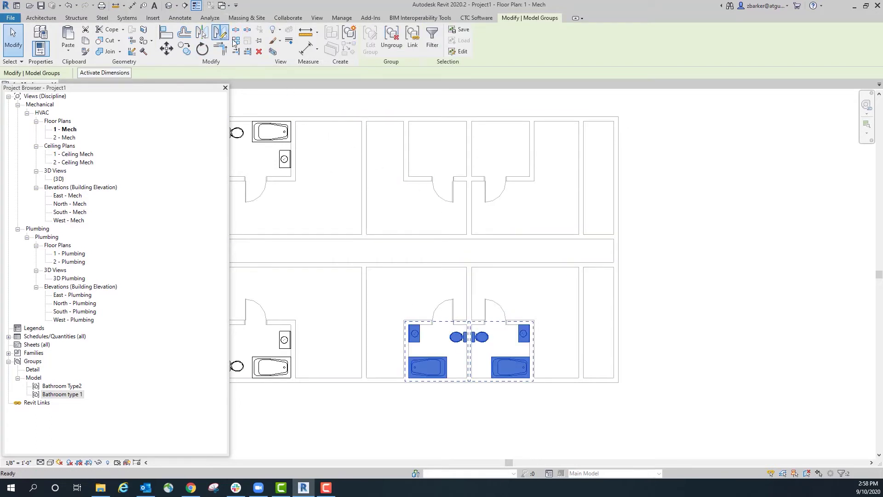
{"action": "left_click", "coordinate": [224, 36]}
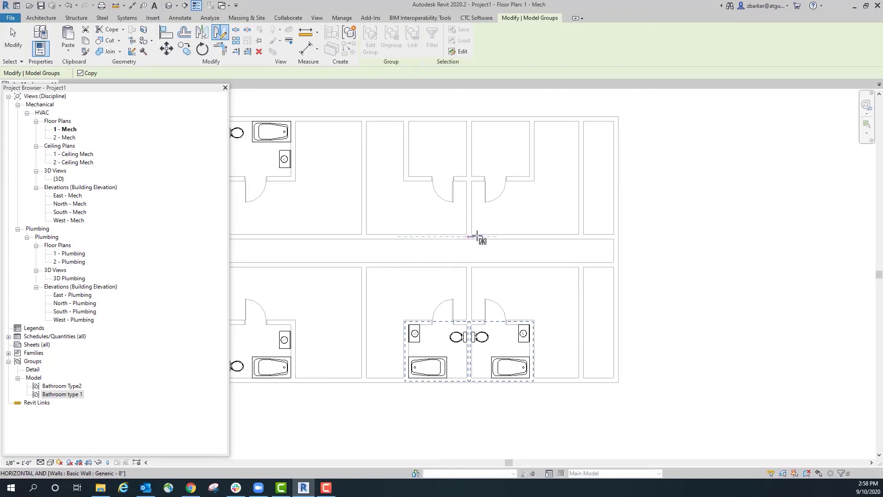
{"action": "left_click", "coordinate": [424, 237]}
{"action": "left_click", "coordinate": [528, 233]}
{"action": "left_click", "coordinate": [206, 36]}
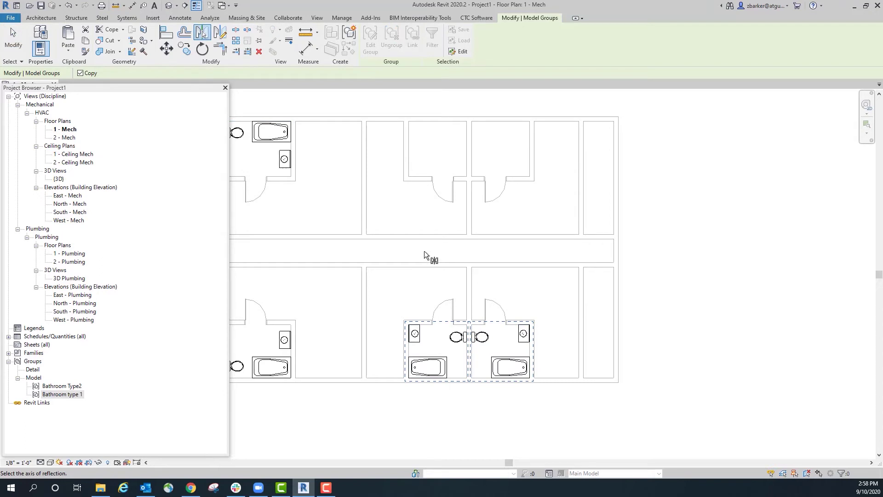
{"action": "left_click", "coordinate": [453, 239]}
Move the two mirrored Bathroom Type2 groups down into the upper bathrooms, aligning the bathtub corner with the inner wall corner
{"action": "middle_click_drag", "start_coordinate": [504, 147], "coordinate": [513, 210]}
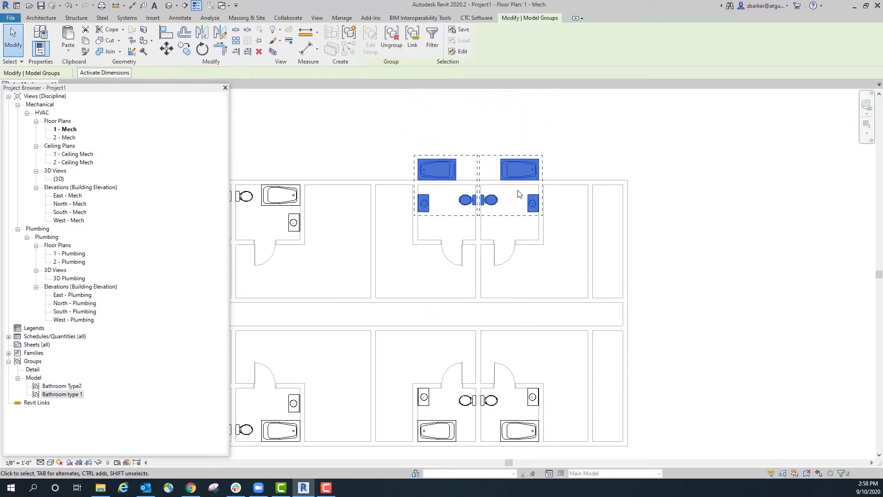
{"action": "key", "text": "v"}
{"action": "scroll", "coordinate": [552, 128], "scroll_direction": "up", "scroll_amount": 3}
{"action": "left_click", "coordinate": [531, 187]}
{"action": "left_click", "coordinate": [532, 235]}
{"action": "scroll", "coordinate": [532, 235], "scroll_direction": "down", "scroll_amount": 4}
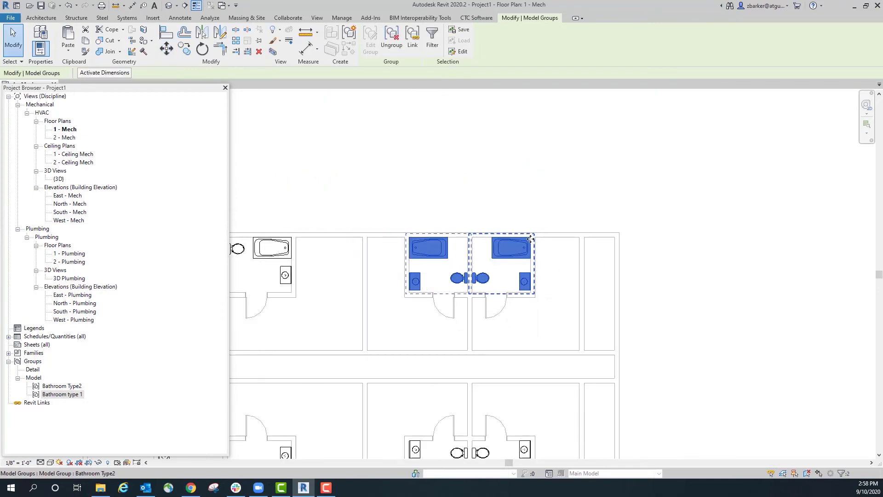
{"action": "left_click", "coordinate": [529, 338]}
Examine the fixture layouts of the Bathroom type 1 and Bathroom Type2 groups across all bathrooms in the floor plan
{"action": "scroll", "coordinate": [529, 335], "scroll_direction": "down", "scroll_amount": 1}
{"action": "middle_click_drag", "start_coordinate": [529, 336], "coordinate": [634, 194]}
{"action": "middle_click_drag", "start_coordinate": [474, 315], "coordinate": [470, 351]}
{"action": "scroll", "coordinate": [467, 330], "scroll_direction": "up", "scroll_amount": 3}
{"action": "middle_click_drag", "start_coordinate": [535, 312], "coordinate": [545, 343]}
{"action": "scroll", "coordinate": [538, 339], "scroll_direction": "down", "scroll_amount": 1}
{"action": "middle_click_drag", "start_coordinate": [531, 291], "coordinate": [498, 324]}
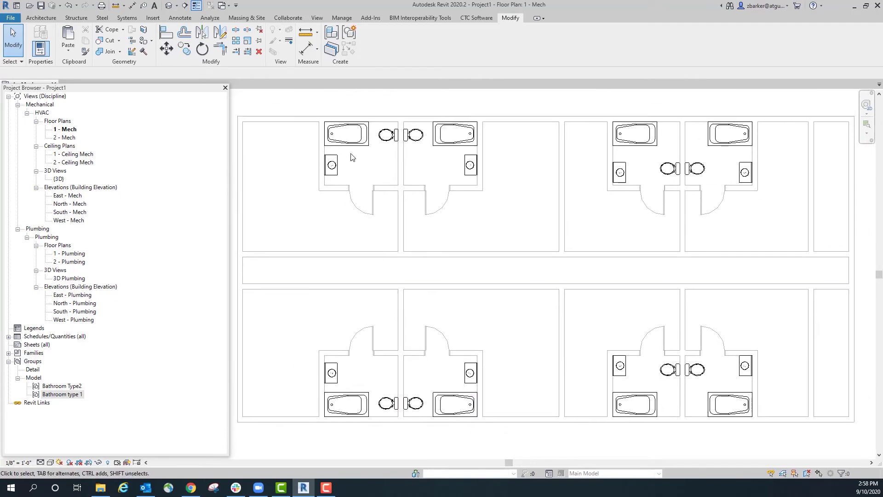
{"action": "middle_click_drag", "start_coordinate": [561, 365], "coordinate": [592, 345]}
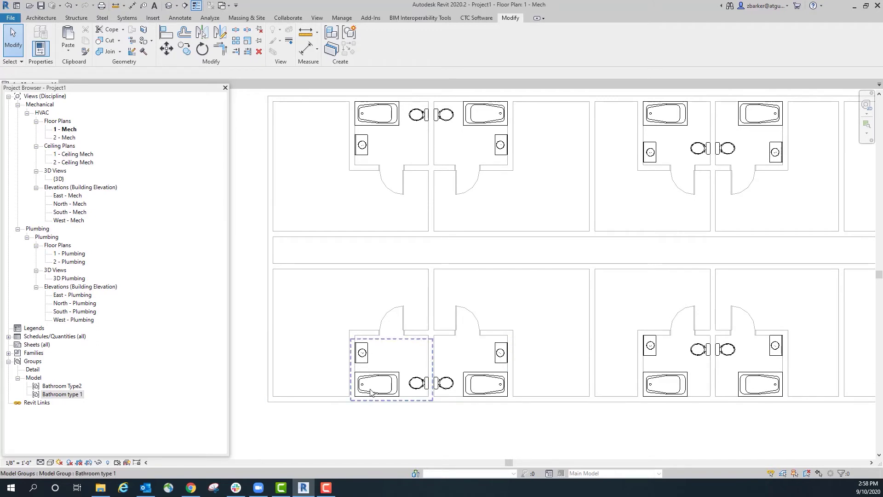
{"action": "middle_click_drag", "start_coordinate": [387, 374], "coordinate": [396, 372]}
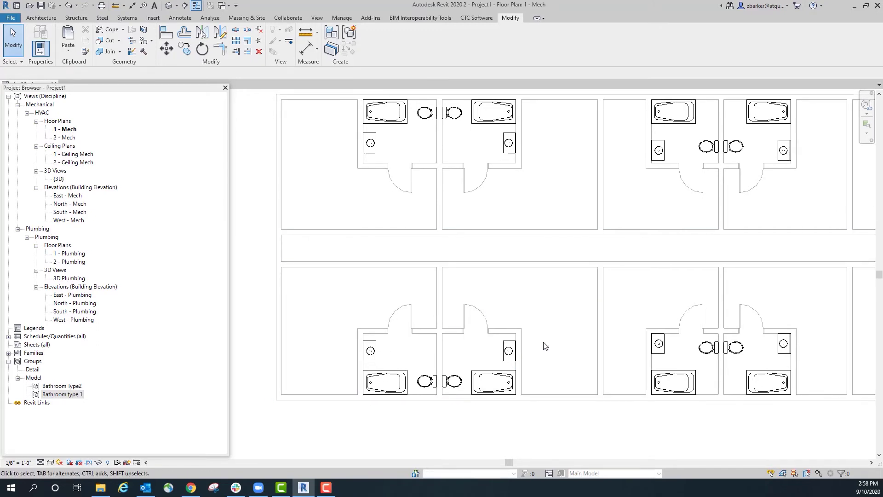
{"action": "middle_click_drag", "start_coordinate": [529, 344], "coordinate": [517, 332]}
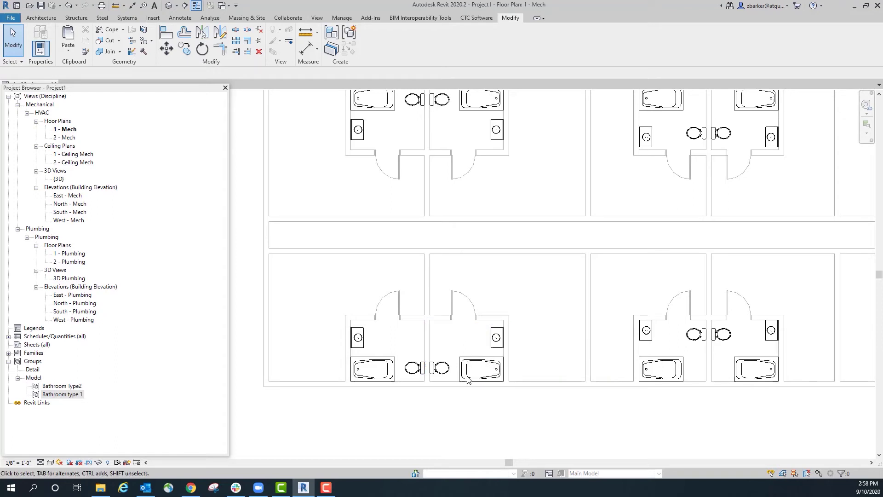
{"action": "middle_click_drag", "start_coordinate": [437, 415], "coordinate": [493, 417]}
{"action": "scroll", "coordinate": [493, 409], "scroll_direction": "down", "scroll_amount": 1}
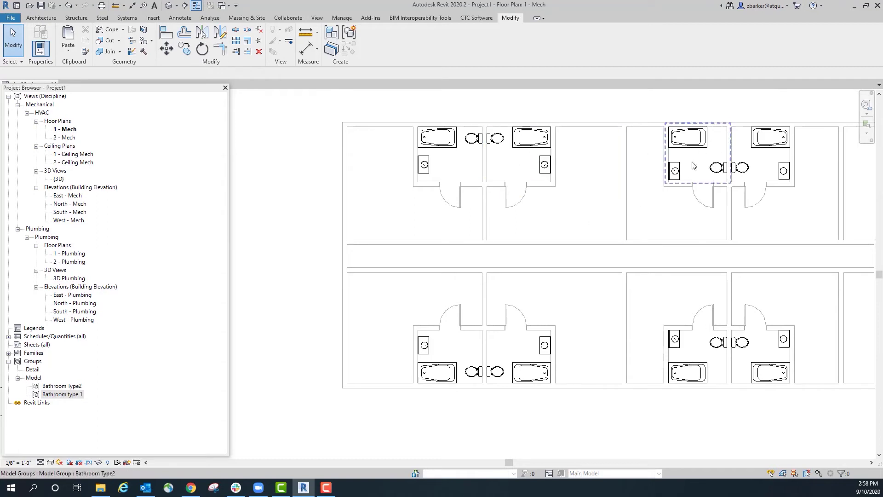
{"action": "middle_click_drag", "start_coordinate": [578, 207], "coordinate": [574, 201]}
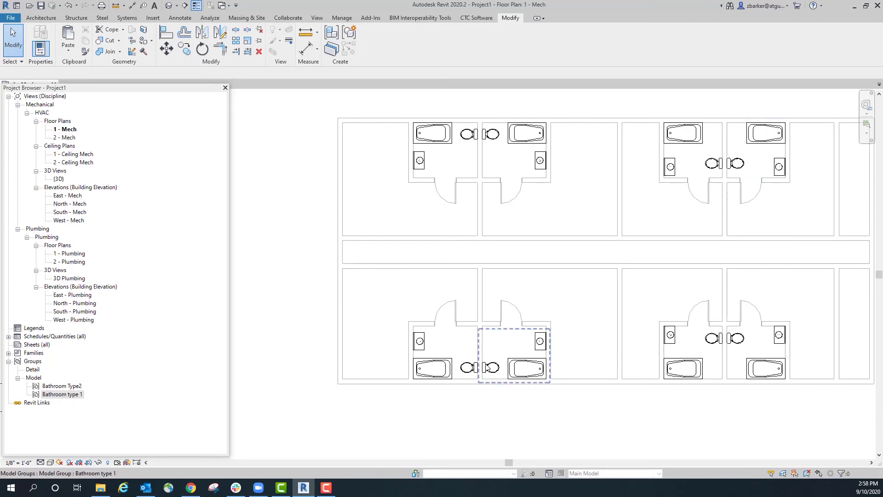
{"action": "middle_click_drag", "start_coordinate": [466, 363], "coordinate": [451, 355]}
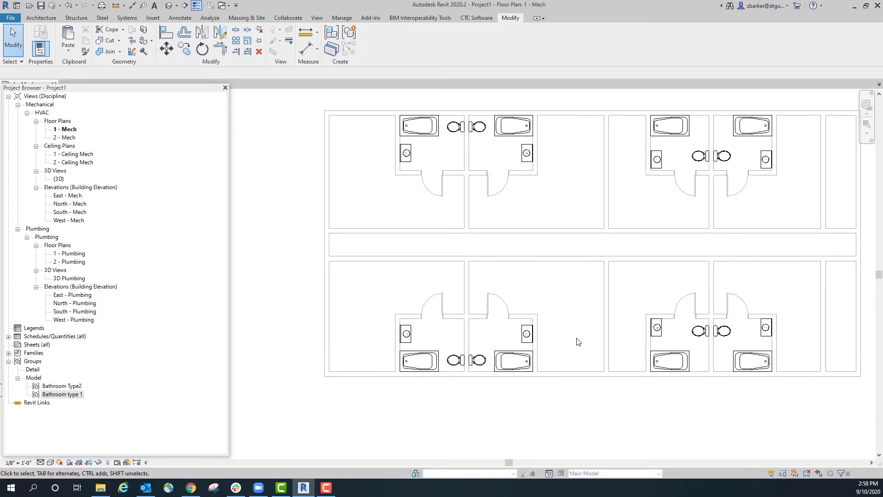
{"action": "scroll", "coordinate": [494, 325], "scroll_direction": "up", "scroll_amount": 4}
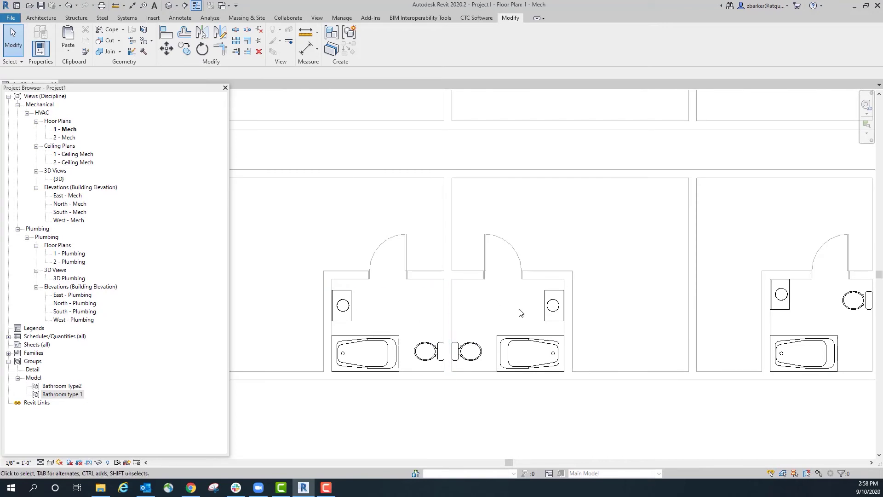
{"action": "middle_click_drag", "start_coordinate": [497, 179], "coordinate": [593, 427]}
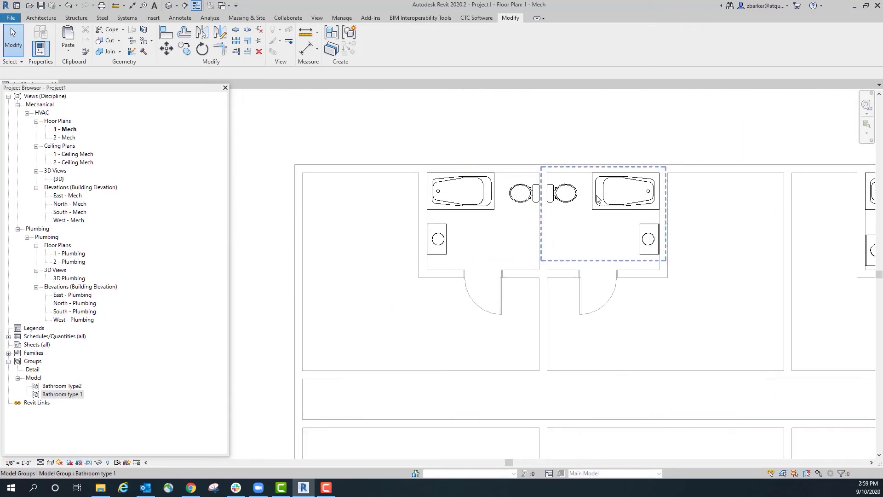
{"action": "scroll", "coordinate": [595, 197], "scroll_direction": "down", "scroll_amount": 3}
{"action": "middle_click_drag", "start_coordinate": [494, 345], "coordinate": [461, 282]}
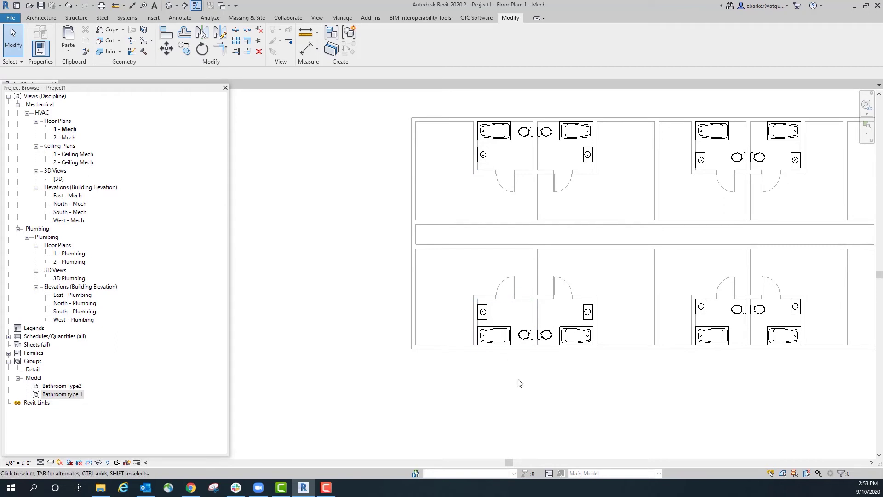
{"action": "scroll", "coordinate": [510, 332], "scroll_direction": "up", "scroll_amount": 4}
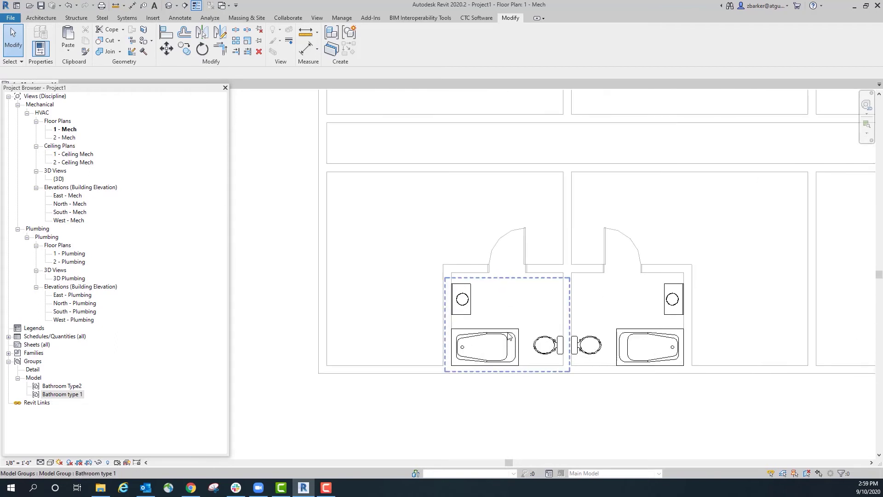
{"action": "scroll", "coordinate": [577, 399], "scroll_direction": "down", "scroll_amount": 3}
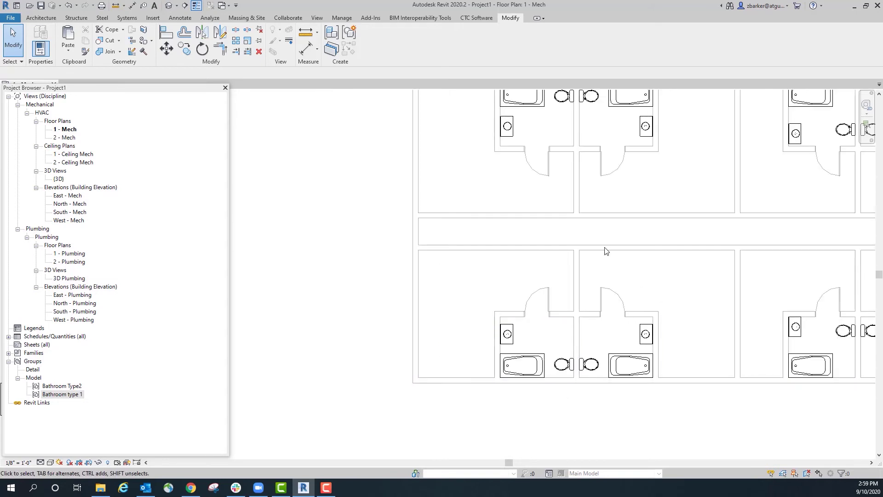
Open the lower-left Bathroom type 1 group for editing and shift its toilet up along the partition wall, level with the sink
{"action": "middle_click_drag", "start_coordinate": [537, 425], "coordinate": [484, 382]}
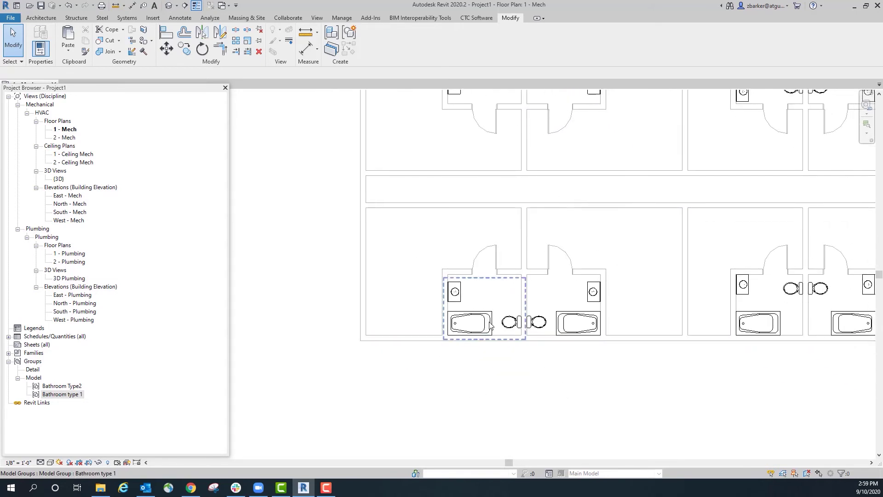
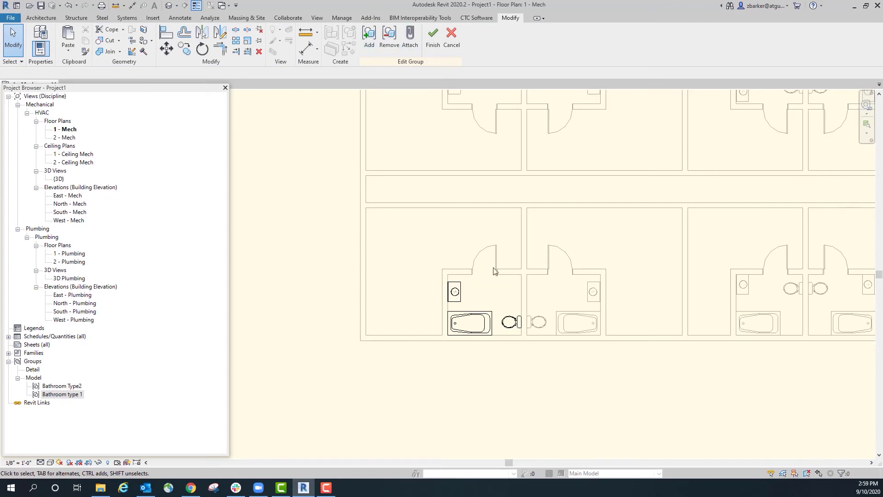
{"action": "scroll", "coordinate": [529, 346], "scroll_direction": "up", "scroll_amount": 1}
{"action": "scroll", "coordinate": [506, 323], "scroll_direction": "up", "scroll_amount": 3}
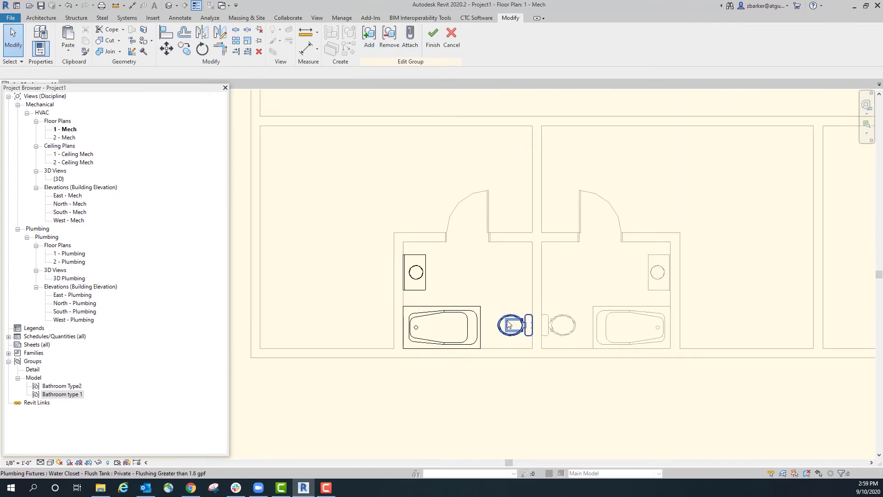
{"action": "left_click", "coordinate": [513, 326]}
{"action": "scroll", "coordinate": [502, 329], "scroll_direction": "up", "scroll_amount": 3}
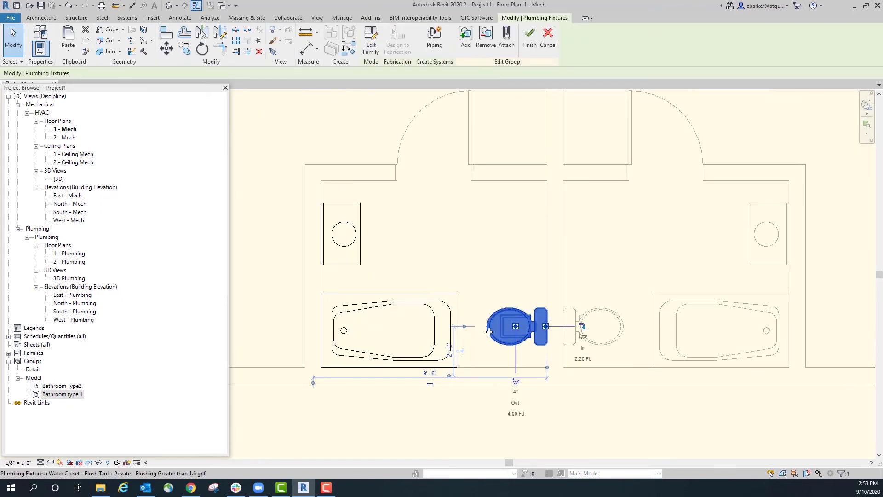
{"action": "left_click_drag", "start_coordinate": [489, 330], "coordinate": [487, 241]}
{"action": "middle_click_drag", "start_coordinate": [450, 320], "coordinate": [490, 383]}
Move the sink in the edited group up so its corner meets the bathroom's upper-left inner wall corner
{"action": "left_click", "coordinate": [393, 318]}
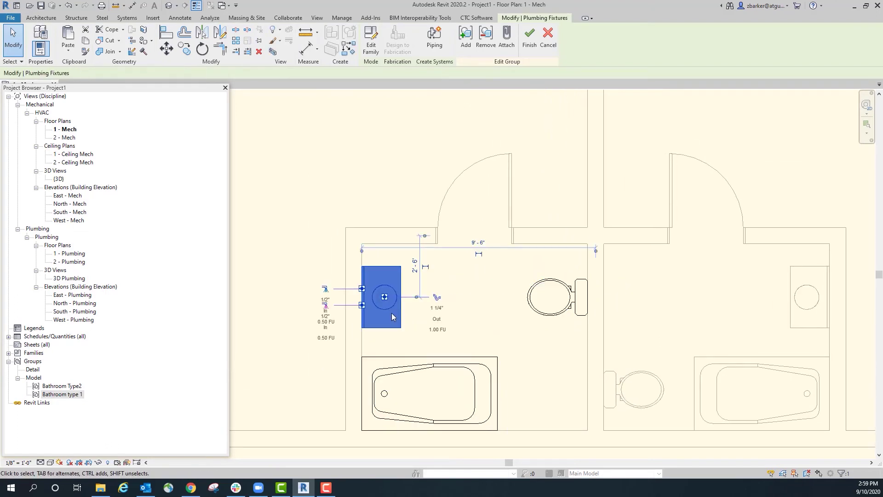
{"action": "key", "text": "m"}
{"action": "key", "text": "v"}
{"action": "scroll", "coordinate": [359, 268], "scroll_direction": "up", "scroll_amount": 3}
{"action": "left_click", "coordinate": [369, 269]}
{"action": "left_click", "coordinate": [368, 216]}
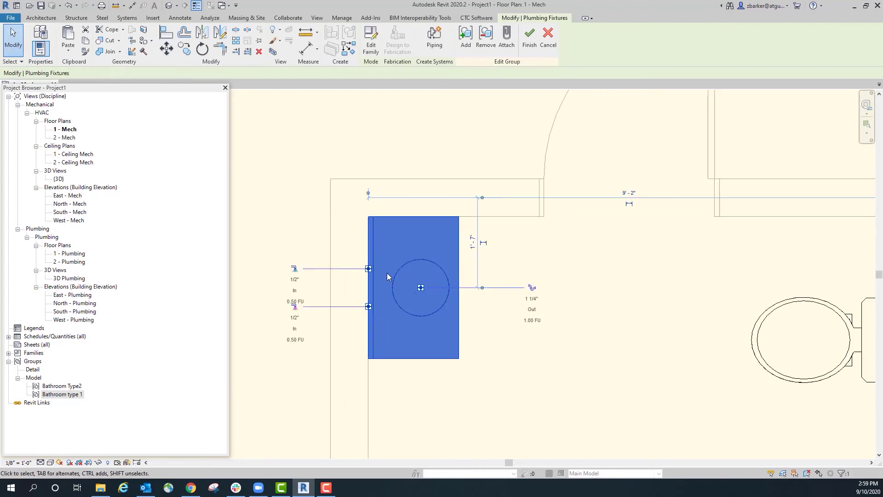
Finish editing the Bathroom type 1 group with its repositioned toilet and sink, and deselect the group
{"action": "scroll", "coordinate": [386, 271], "scroll_direction": "down", "scroll_amount": 5}
{"action": "key", "text": "Escape"}
{"action": "scroll", "coordinate": [415, 313], "scroll_direction": "down", "scroll_amount": 4}
{"action": "middle_click_drag", "start_coordinate": [432, 332], "coordinate": [427, 294]}
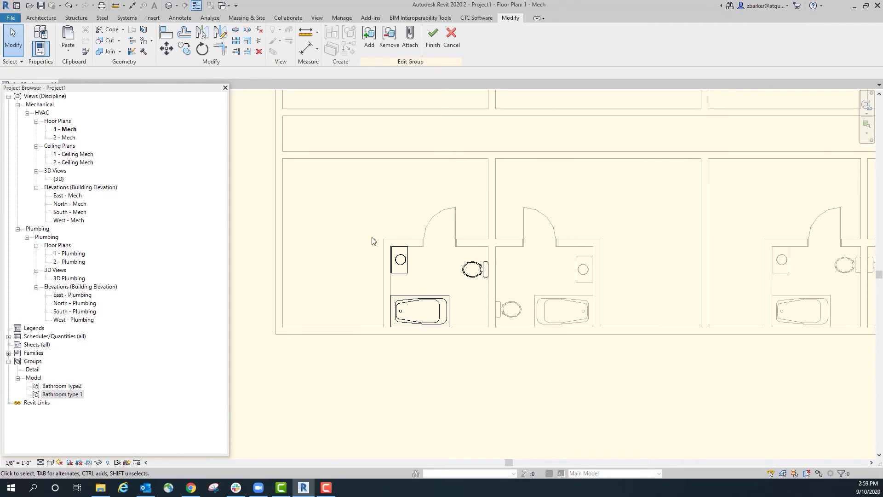
{"action": "left_click", "coordinate": [432, 47]}
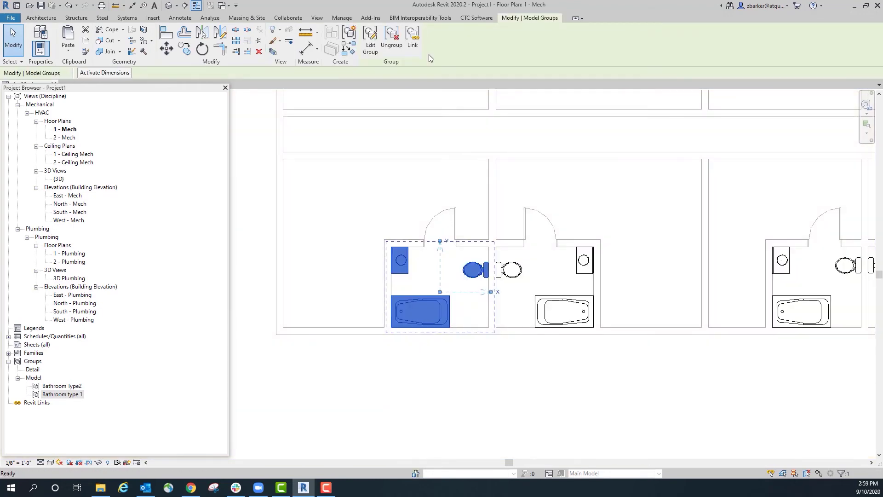
{"action": "left_click", "coordinate": [531, 378]}
Align the door-side walls of the two upper-left bathrooms with the lower edges of their sinks
{"action": "scroll", "coordinate": [521, 336], "scroll_direction": "down", "scroll_amount": 1}
{"action": "scroll", "coordinate": [520, 333], "scroll_direction": "down", "scroll_amount": 1}
{"action": "middle_click_drag", "start_coordinate": [559, 314], "coordinate": [545, 380]}
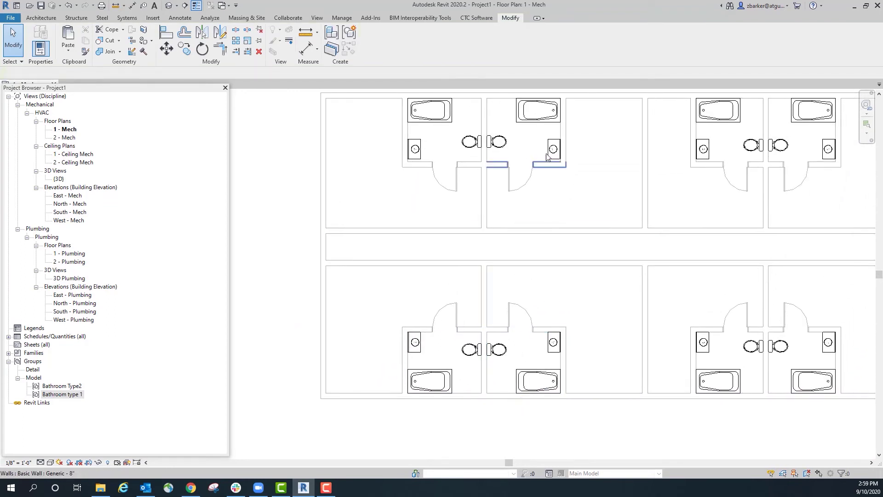
{"action": "scroll", "coordinate": [547, 157], "scroll_direction": "up", "scroll_amount": 2}
{"action": "middle_click_drag", "start_coordinate": [351, 192], "coordinate": [375, 274]}
{"action": "scroll", "coordinate": [375, 275], "scroll_direction": "up", "scroll_amount": 5}
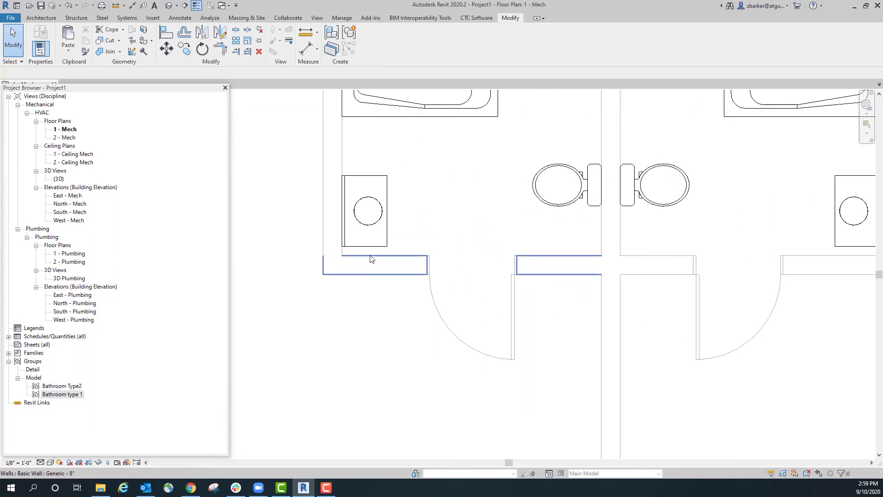
{"action": "key", "text": "a"}
{"action": "key", "text": "l"}
{"action": "left_click", "coordinate": [372, 252]}
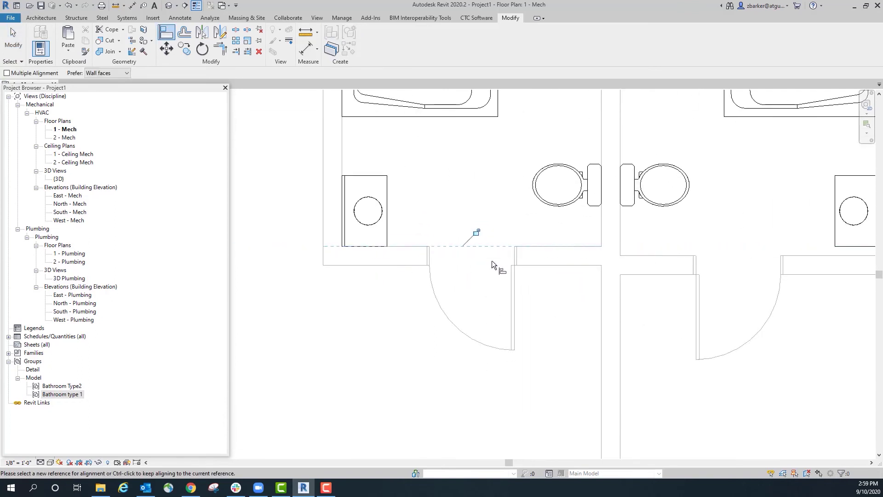
{"action": "scroll", "coordinate": [493, 267], "scroll_direction": "down", "scroll_amount": 3}
{"action": "left_click", "coordinate": [561, 260]}
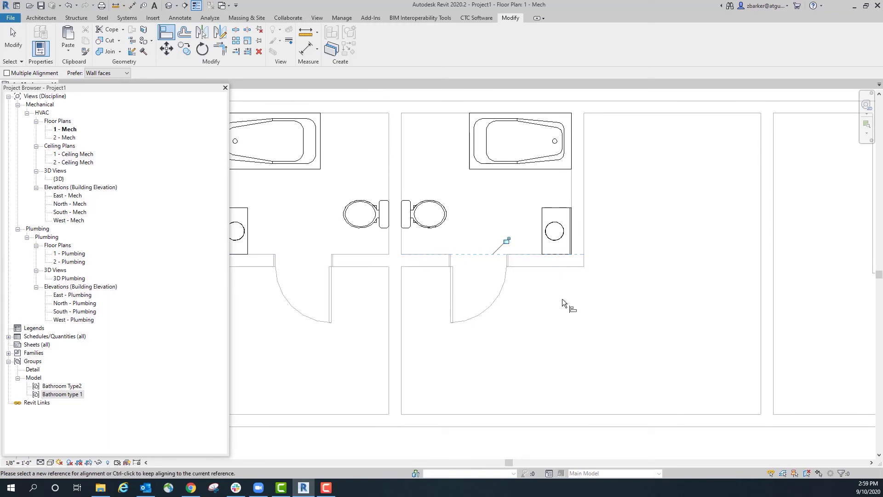
Align the door-side walls of the two upper-right bathrooms with the lower edges of their sinks and end the Align command
{"action": "scroll", "coordinate": [562, 300], "scroll_direction": "down", "scroll_amount": 3}
{"action": "middle_click_drag", "start_coordinate": [570, 330], "coordinate": [340, 327]}
{"action": "scroll", "coordinate": [498, 291], "scroll_direction": "up", "scroll_amount": 3}
{"action": "key", "text": "l"}
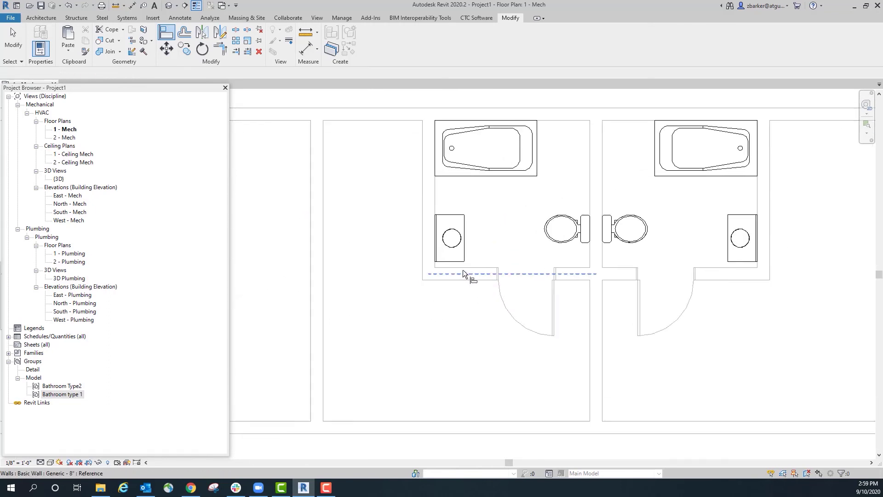
{"action": "left_click", "coordinate": [449, 260]}
{"action": "left_click", "coordinate": [453, 267]}
{"action": "left_click", "coordinate": [735, 261]}
{"action": "left_click", "coordinate": [739, 268]}
{"action": "scroll", "coordinate": [738, 269], "scroll_direction": "down", "scroll_amount": 1}
{"action": "scroll", "coordinate": [489, 331], "scroll_direction": "down", "scroll_amount": 2}
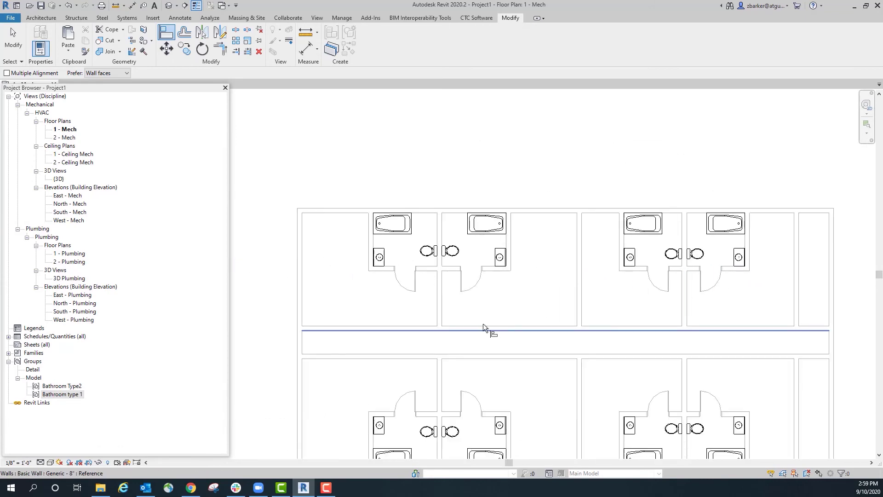
{"action": "middle_click_drag", "start_coordinate": [489, 332], "coordinate": [547, 219]}
{"action": "key", "text": "Escape"}
{"action": "key", "text": "Escape"}
Compare the fixture layouts of the upper and lower bathroom groups on the left half of the floor plan
{"action": "middle_click_drag", "start_coordinate": [505, 322], "coordinate": [508, 386]}
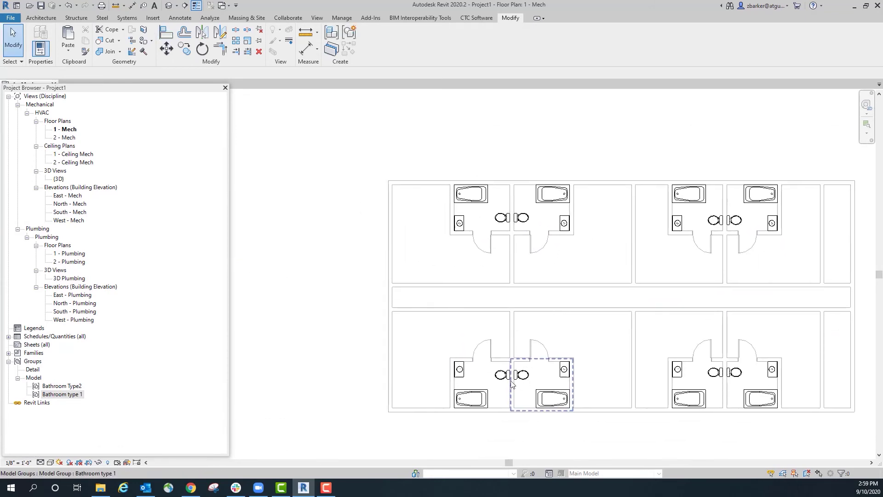
{"action": "middle_click_drag", "start_coordinate": [493, 343], "coordinate": [498, 309]}
{"action": "scroll", "coordinate": [501, 367], "scroll_direction": "up", "scroll_amount": 3}
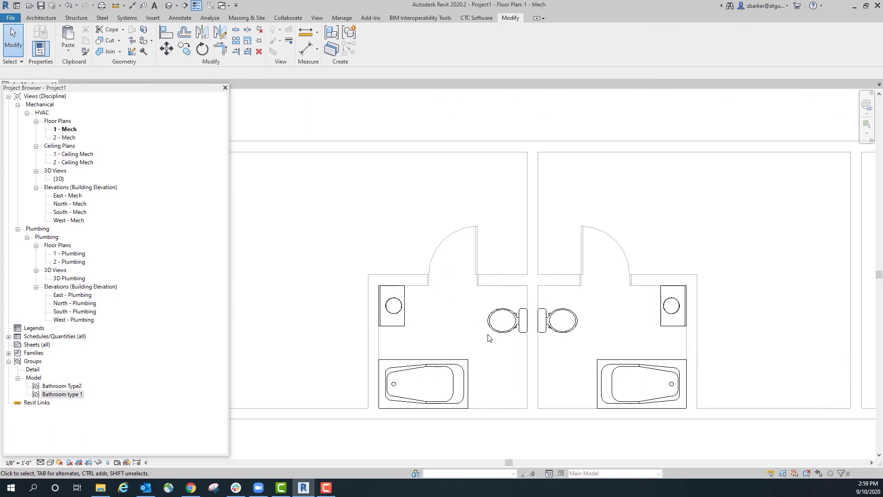
{"action": "scroll", "coordinate": [490, 331], "scroll_direction": "down", "scroll_amount": 5}
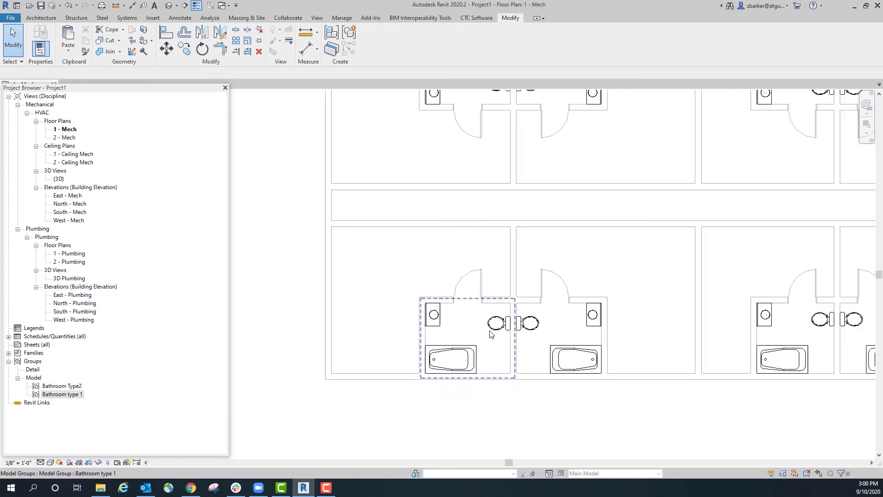
{"action": "middle_click_drag", "start_coordinate": [545, 222], "coordinate": [555, 307]}
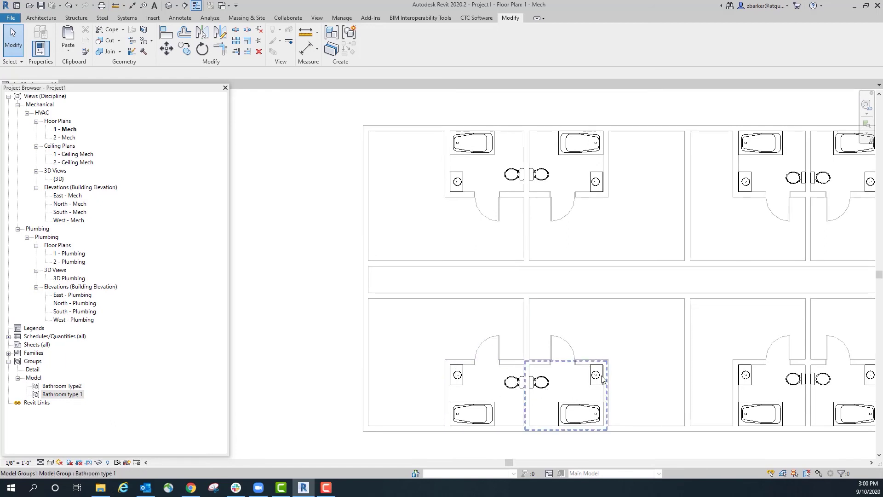
{"action": "middle_click_drag", "start_coordinate": [605, 327], "coordinate": [606, 393]}
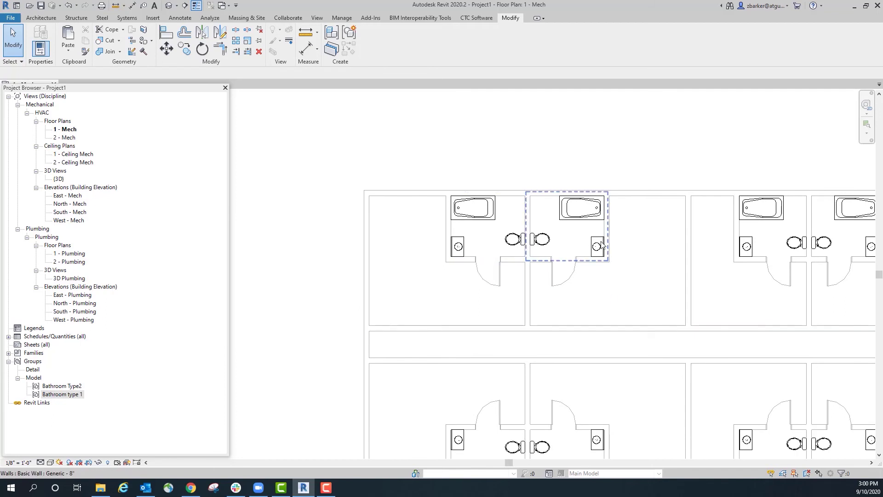
{"action": "middle_click_drag", "start_coordinate": [511, 262], "coordinate": [560, 198]}
{"action": "scroll", "coordinate": [453, 345], "scroll_direction": "up", "scroll_amount": 3}
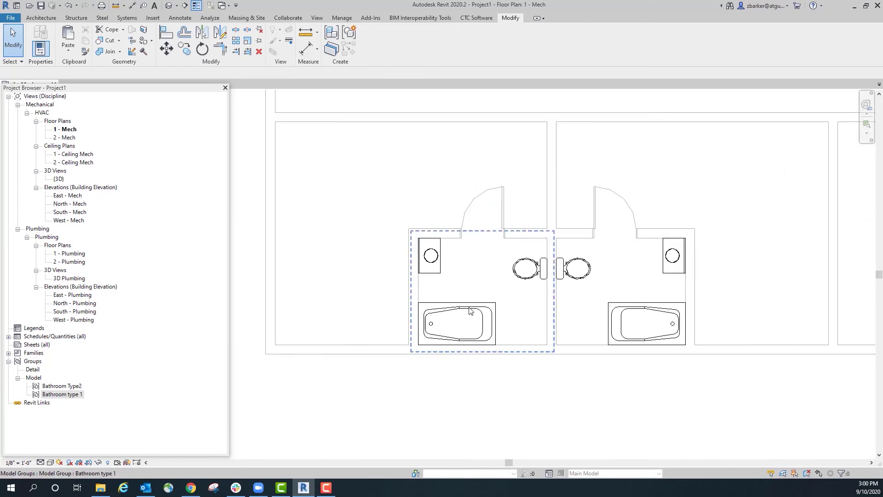
Open the lower-left Bathroom type 1 group for editing, finish it without changes, and review the group instances across the plan
{"action": "double_click", "coordinate": [469, 307]}
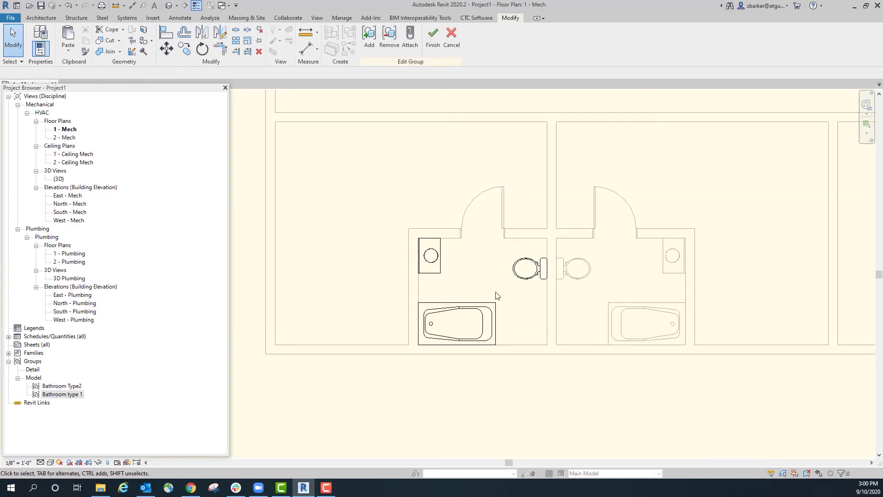
{"action": "left_click", "coordinate": [432, 37]}
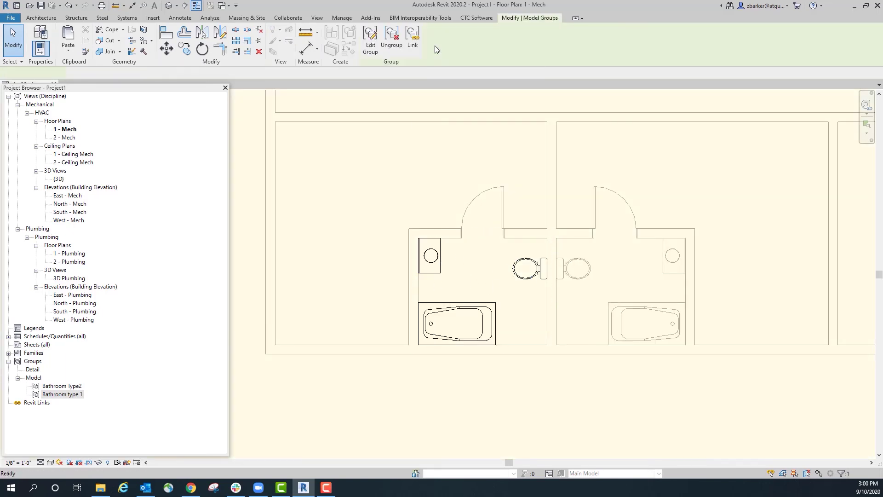
{"action": "scroll", "coordinate": [474, 294], "scroll_direction": "down", "scroll_amount": 3}
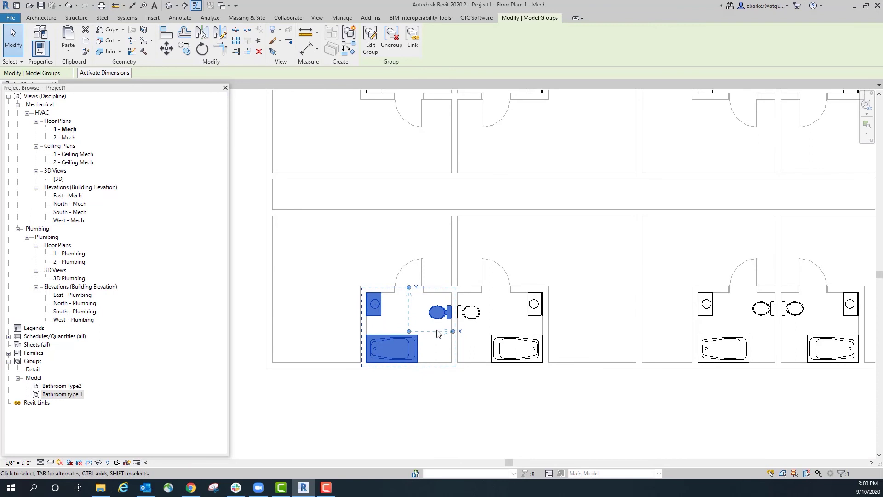
{"action": "middle_click_drag", "start_coordinate": [536, 322], "coordinate": [551, 393]}
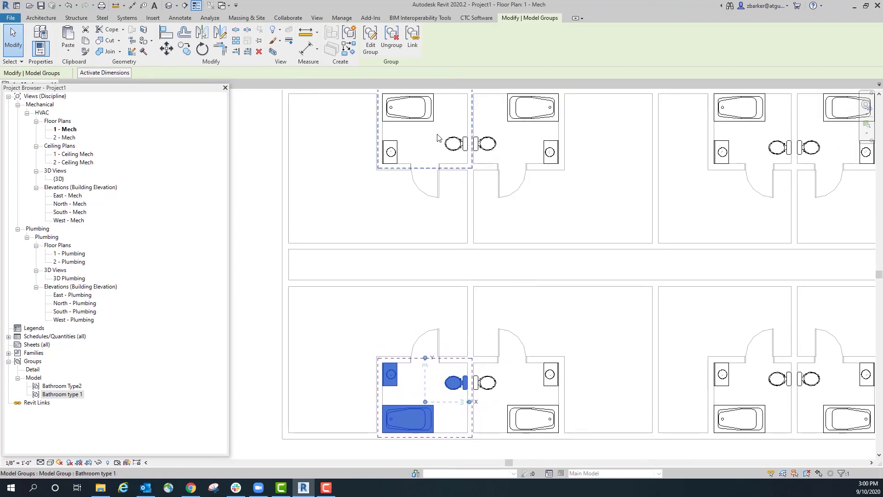
{"action": "scroll", "coordinate": [522, 256], "scroll_direction": "down", "scroll_amount": 3}
{"action": "middle_click_drag", "start_coordinate": [544, 317], "coordinate": [565, 413]}
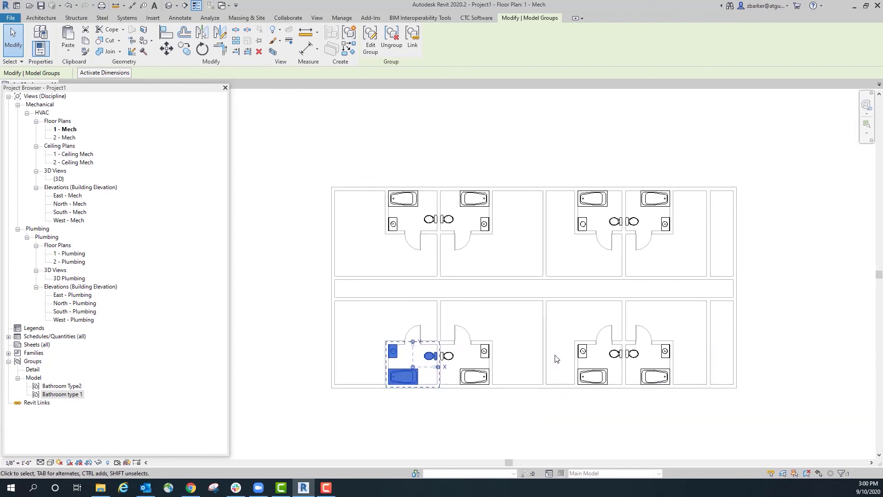
{"action": "middle_click_drag", "start_coordinate": [548, 349], "coordinate": [444, 308]}
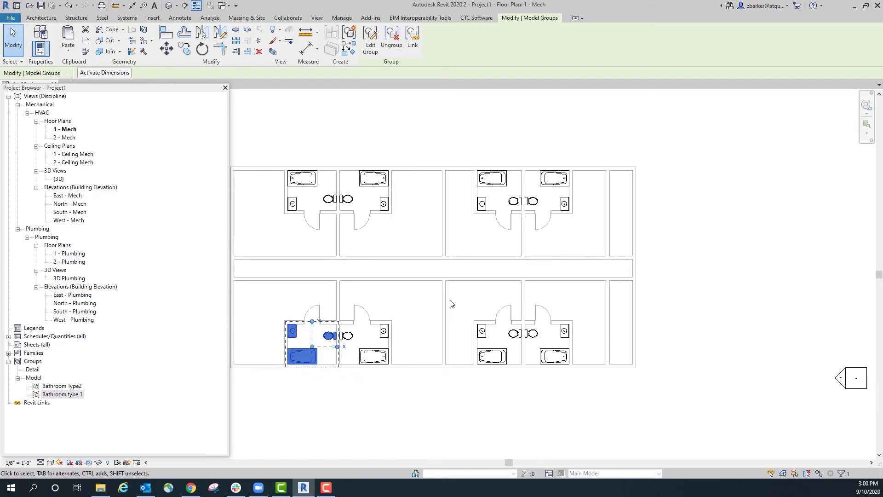
Shift the lower and upper partition walls between the left and right room pairs left, keeping them in line
{"action": "left_click", "coordinate": [444, 315]}
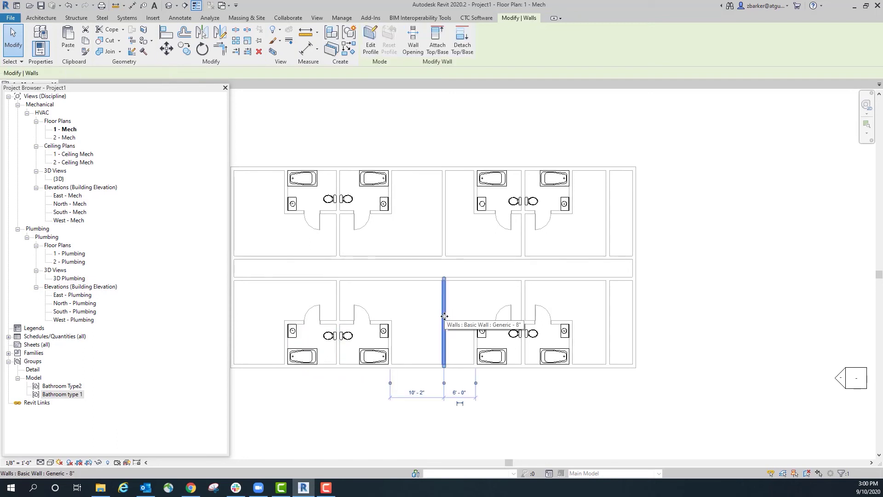
{"action": "left_click_drag", "start_coordinate": [435, 315], "coordinate": [433, 316]}
{"action": "left_click_drag", "start_coordinate": [442, 231], "coordinate": [432, 237]}
{"action": "left_click", "coordinate": [462, 275]}
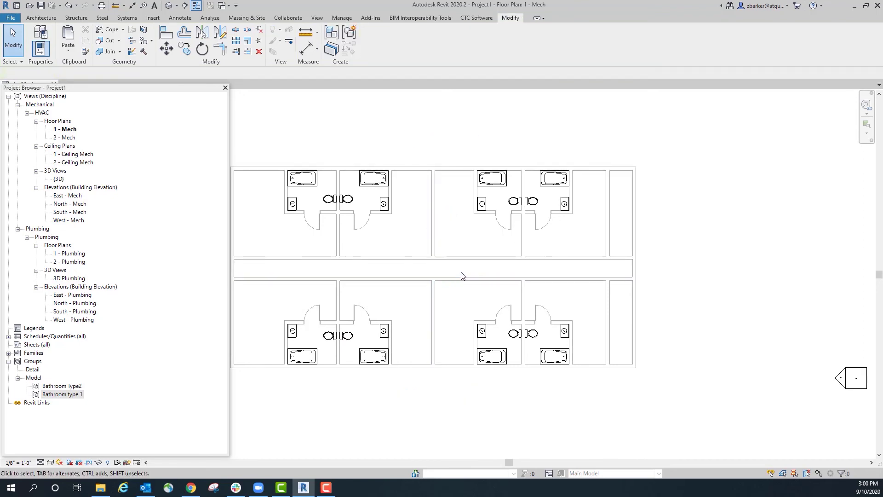
{"action": "middle_click_drag", "start_coordinate": [462, 275], "coordinate": [523, 285]}
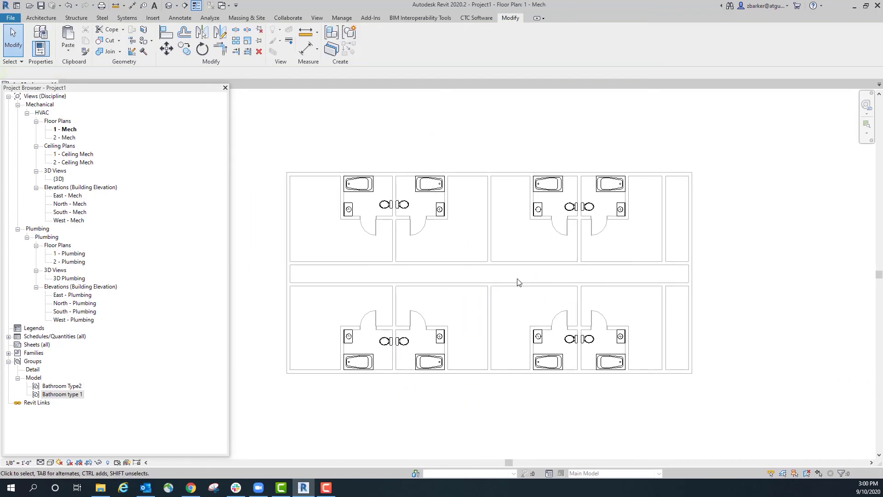
{"action": "scroll", "coordinate": [520, 291], "scroll_direction": "down", "scroll_amount": 3}
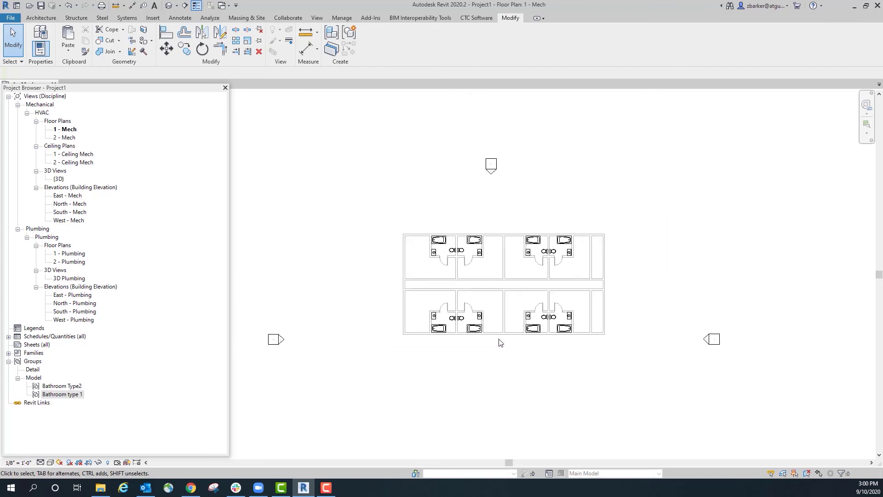
{"action": "scroll", "coordinate": [438, 252], "scroll_direction": "up", "scroll_amount": 2}
{"action": "scroll", "coordinate": [379, 173], "scroll_direction": "up", "scroll_amount": 1}
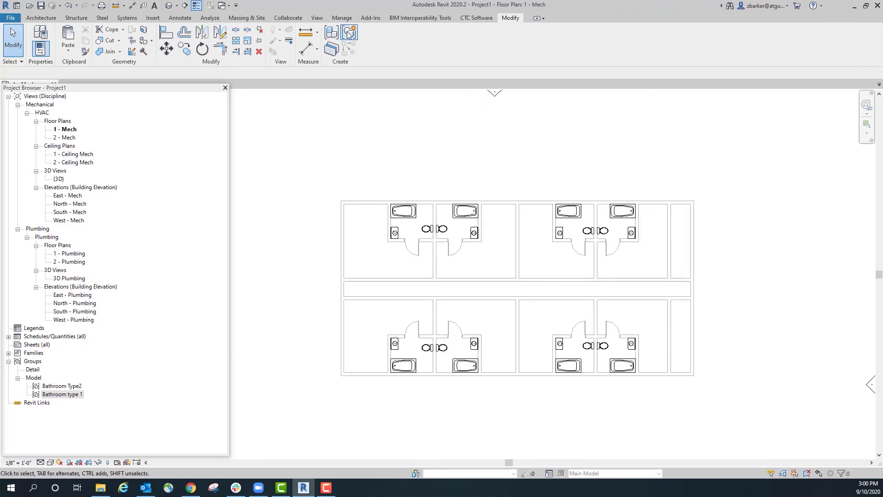
{"action": "scroll", "coordinate": [450, 277], "scroll_direction": "up", "scroll_amount": 3}
{"action": "scroll", "coordinate": [498, 266], "scroll_direction": "down", "scroll_amount": 1}
{"action": "middle_click_drag", "start_coordinate": [501, 267], "coordinate": [482, 256]}
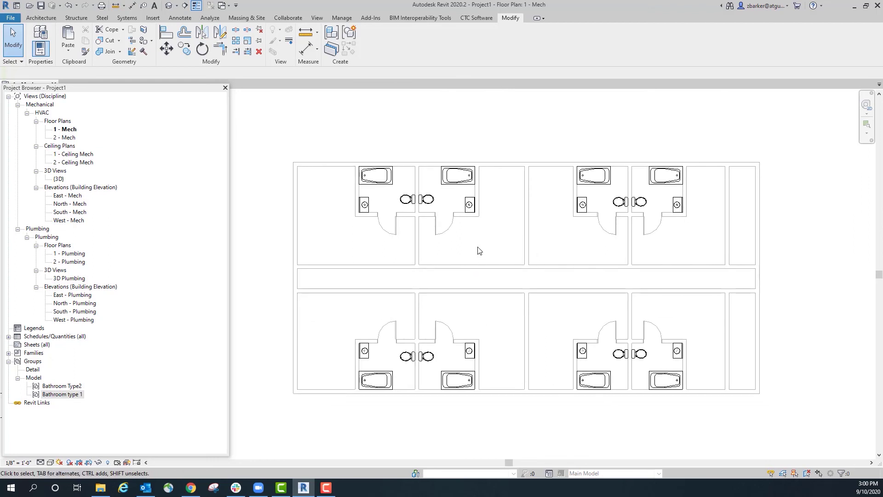